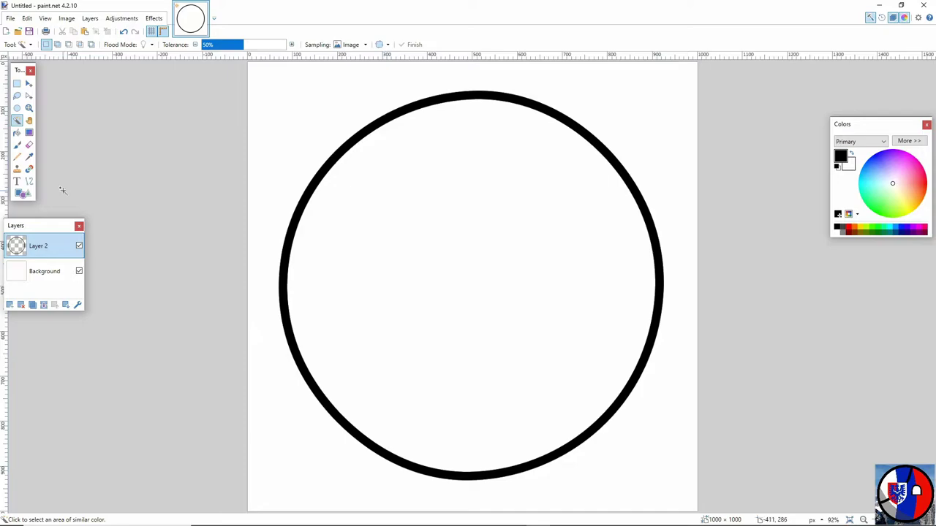
Duplicate the circle outline onto a new layer above Layer 2 and make Layer 2 active.
key(ctrl+a)
key(ctrl+c)
click(10, 305)
key(ctrl+v)
click(17, 84)
click(140, 96)
click(39, 272)
Switch to the web browser and search Google Images for "finland flag".
mouse_move(373, 516)
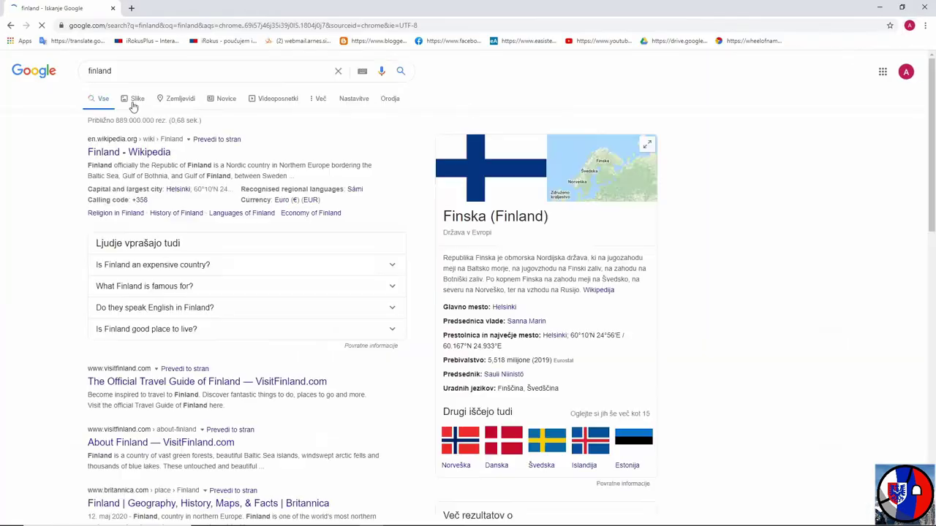
click(128, 96)
click(126, 71)
text(flag)
key(Return)
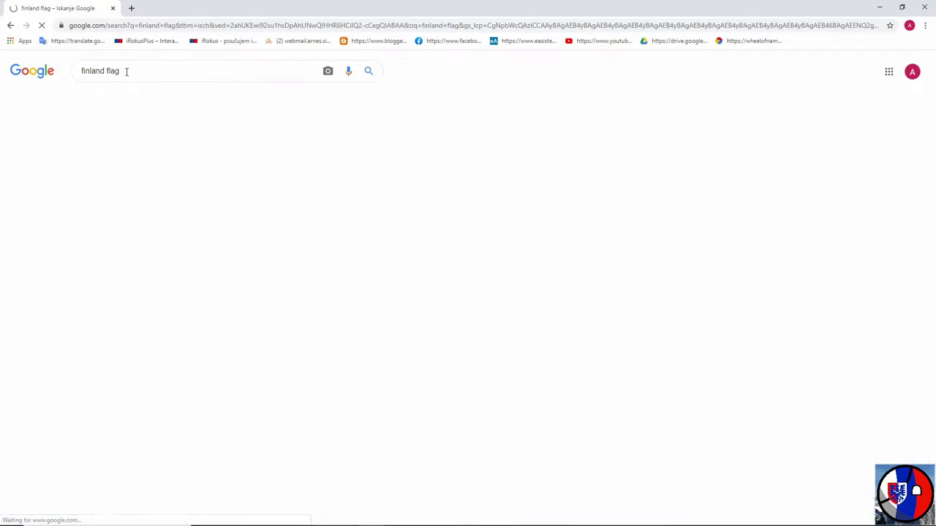
click(77, 88)
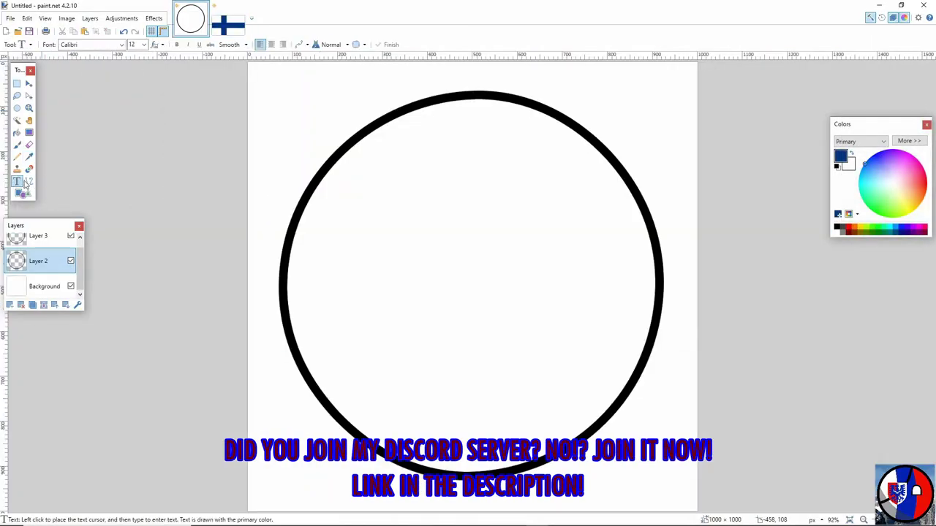
Draw a vertical blue stripe about 894 px long through the circle's left half on Layer 2 using a 250 px line width.
click(28, 182)
click(138, 44)
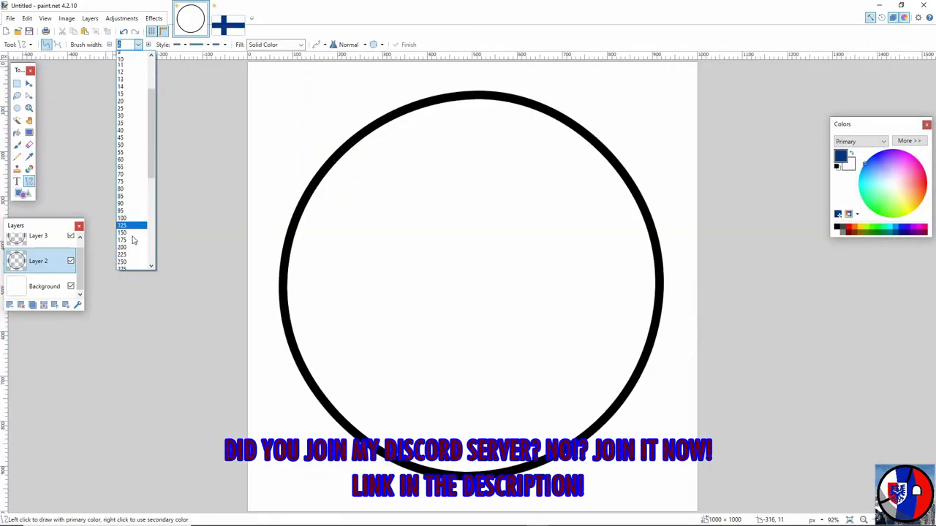
click(130, 224)
drag(414, 105, 416, 477)
drag(414, 105, 418, 79)
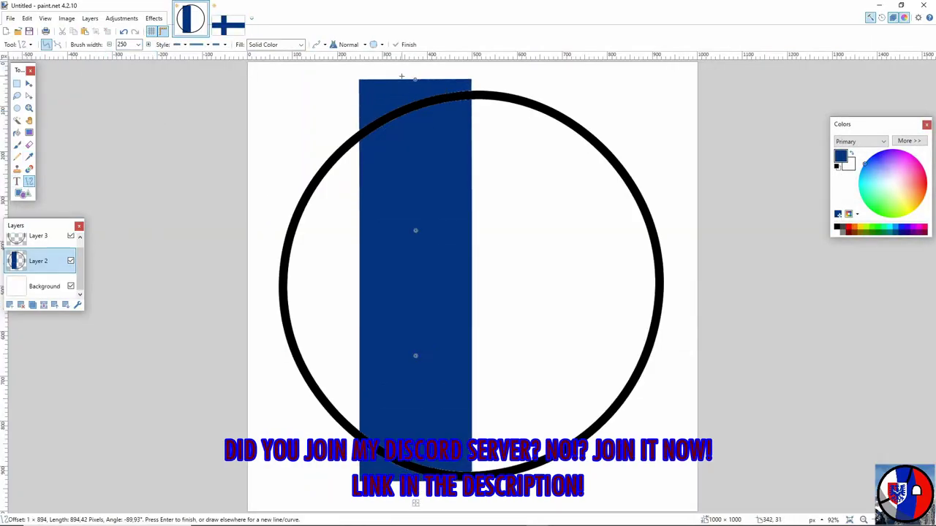
Set the vertical stripe's width to 200 px, bow its middle to the left and shift it slightly right.
click(139, 45)
click(129, 205)
key(ctrl+z)
drag(416, 214, 402, 227)
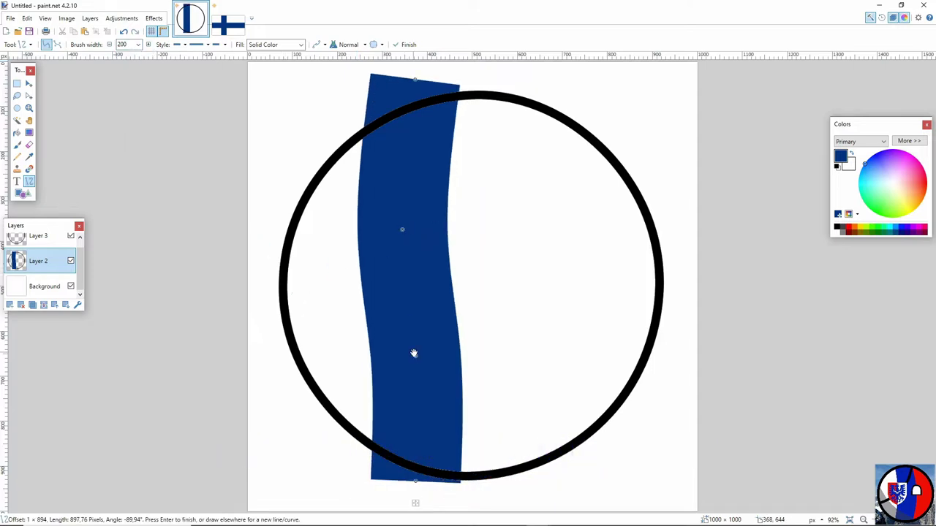
drag(414, 348, 403, 355)
drag(402, 228, 400, 228)
drag(415, 503, 424, 506)
Draw a horizontal blue stripe about 853 px long across the circle and bow its middle downward.
mouse_move(281, 270)
mouse_down()
mouse_move(662, 269)
mouse_move(684, 286)
mouse_up()
drag(408, 286, 402, 300)
drag(536, 286, 538, 301)
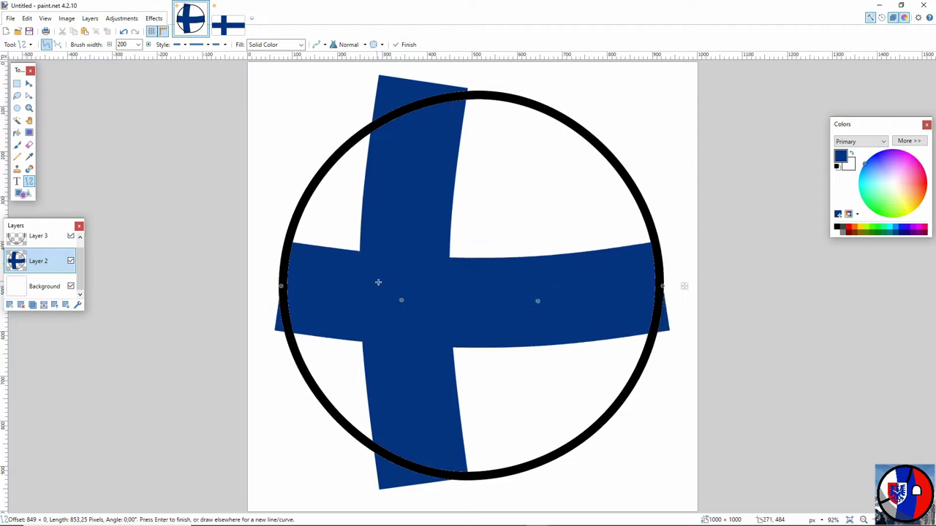
Lasso the ends of the blue stripes that stick out of the circle and delete them.
click(16, 123)
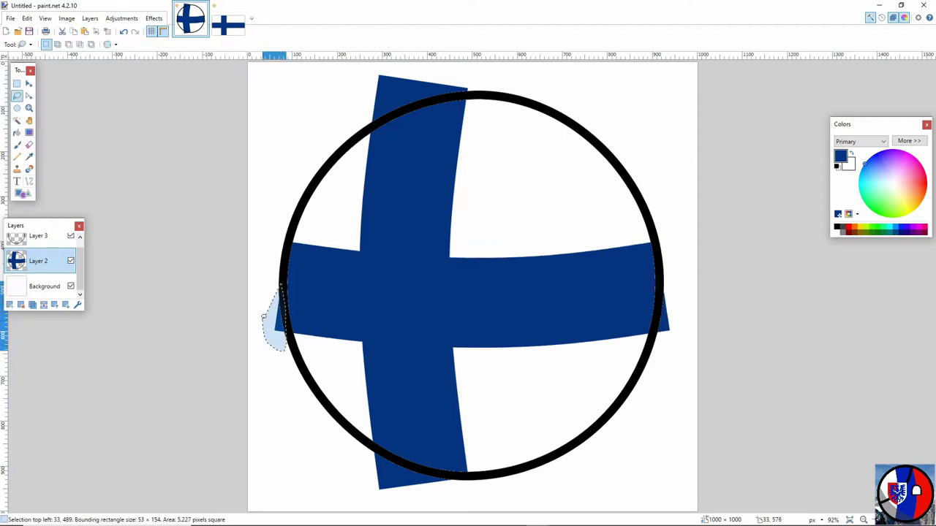
drag(391, 115, 472, 90)
key(Delete)
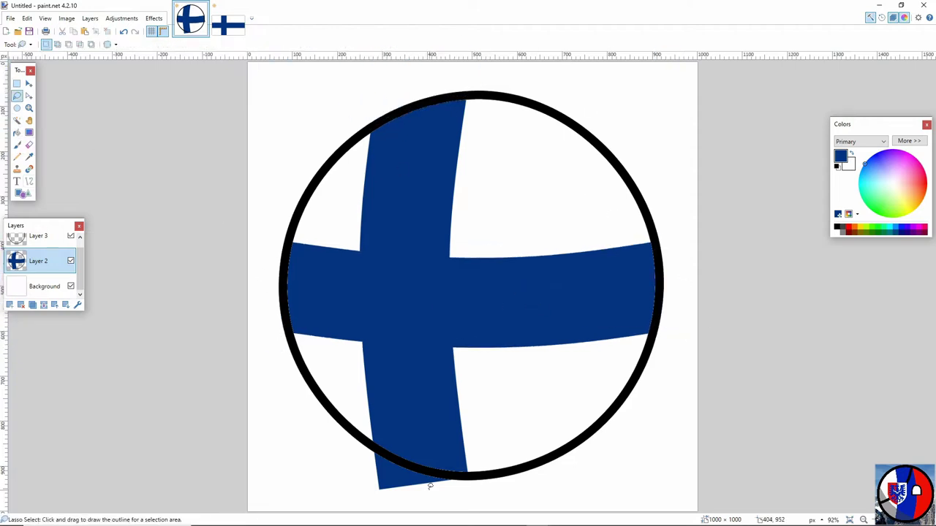
key(Delete)
mouse_move(459, 479)
mouse_down()
mouse_move(345, 464)
mouse_move(410, 473)
mouse_move(367, 479)
mouse_up()
key(ctrl+z)
key(Delete)
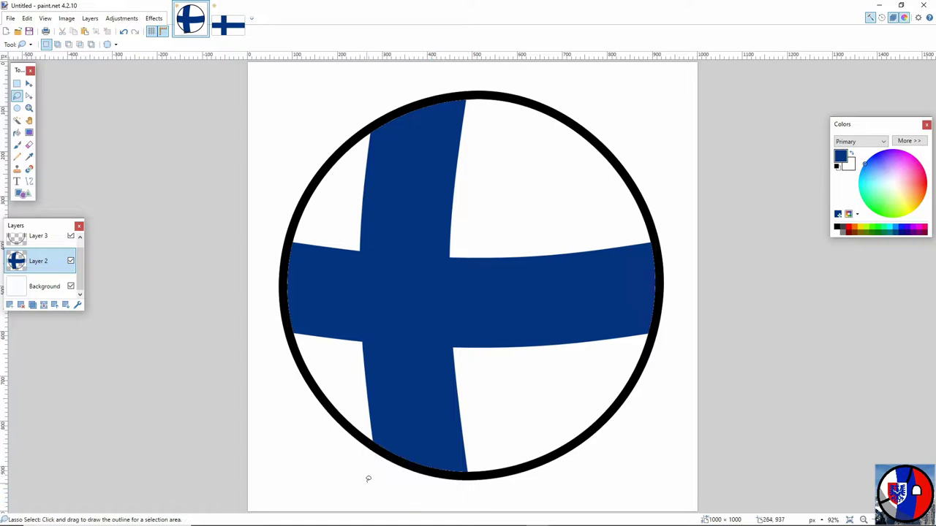
Try to fill the circle outline on Layer 3 with black at 50% tolerance.
click(36, 237)
click(17, 132)
click(837, 227)
click(635, 192)
click(613, 169)
key(ctrl+z)
click(507, 96)
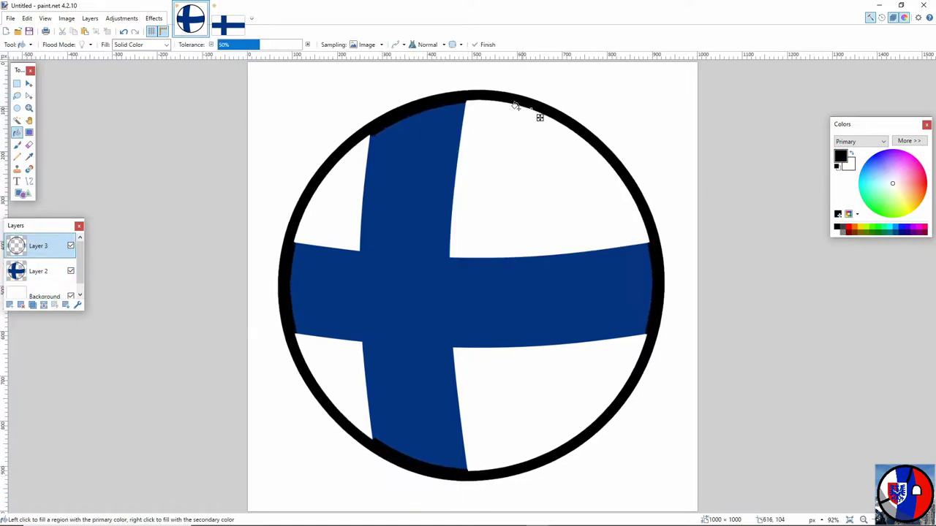
click(362, 134)
key(Return)
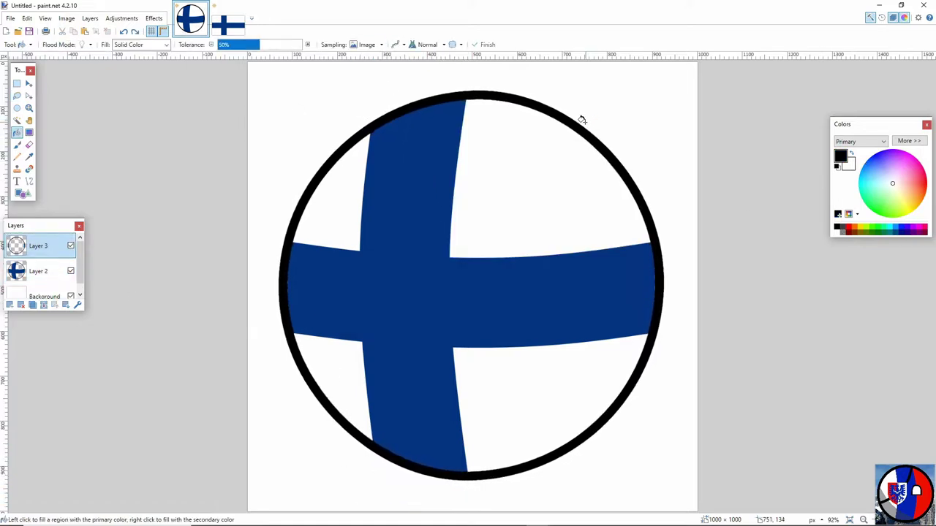
Fill the circle outline on Layer 3 with black at 23% tolerance.
click(237, 44)
click(387, 122)
drag(387, 122, 457, 103)
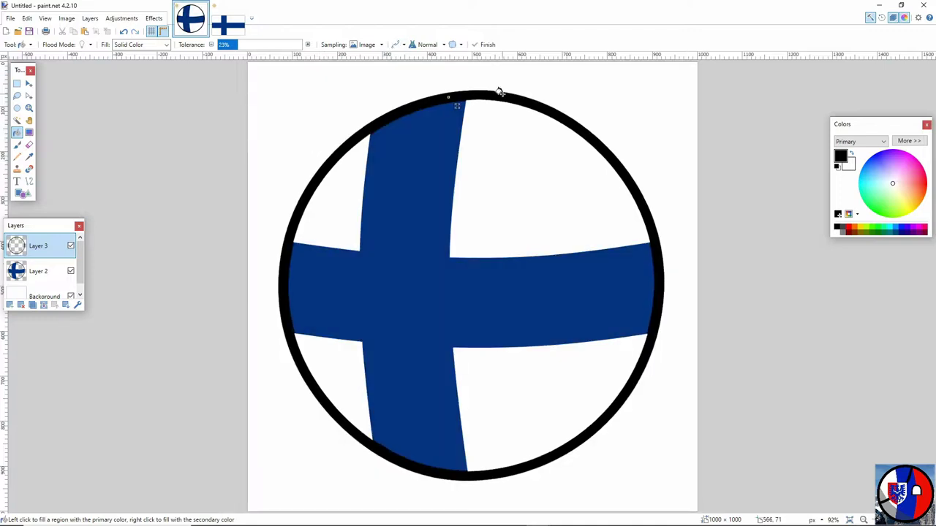
Sample the flag's blue and refill the cross on Layer 2 with it.
click(40, 271)
click(29, 156)
click(18, 132)
click(389, 307)
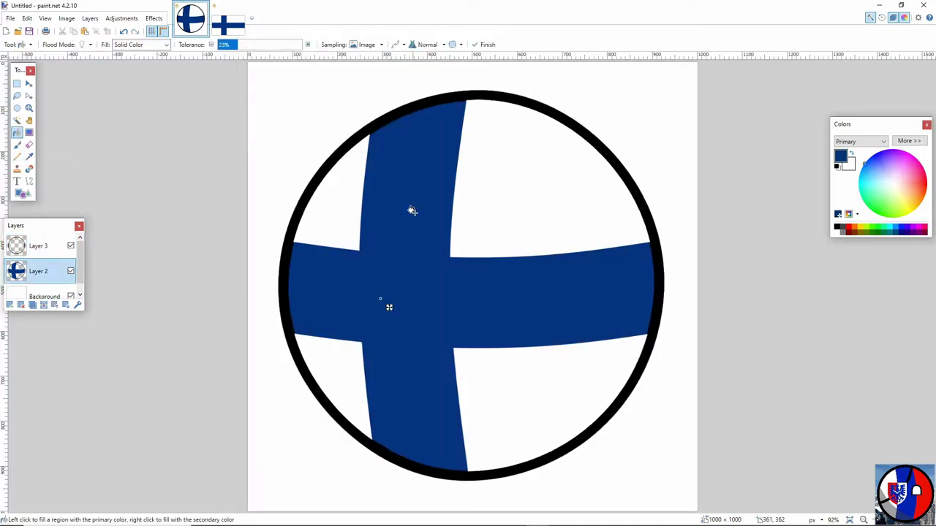
click(837, 232)
key(ctrl+z)
click(397, 144)
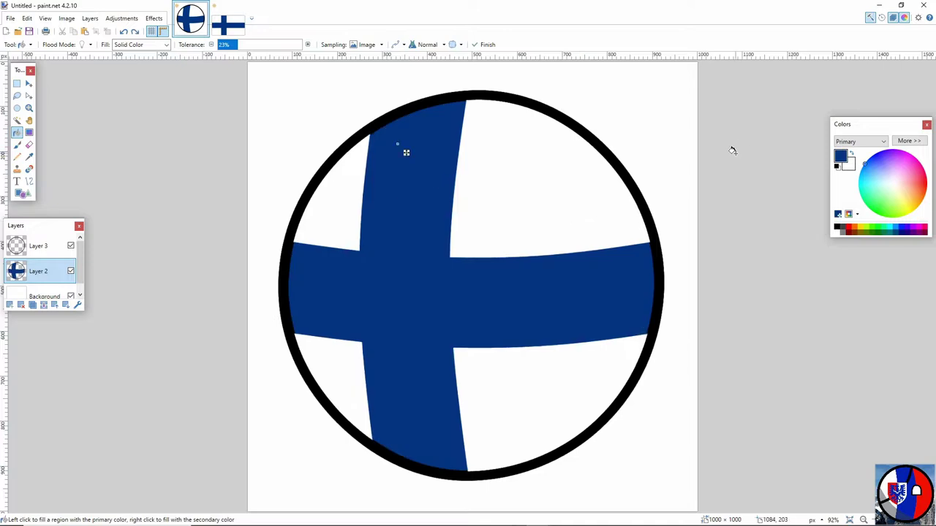
Try a black fill of the Layer 3 circle outline with a changed tolerance.
click(40, 245)
click(259, 44)
click(837, 228)
click(645, 210)
Fill the areas around the blue cross on Layer 2 with white at 23% tolerance.
click(837, 233)
click(39, 271)
click(351, 198)
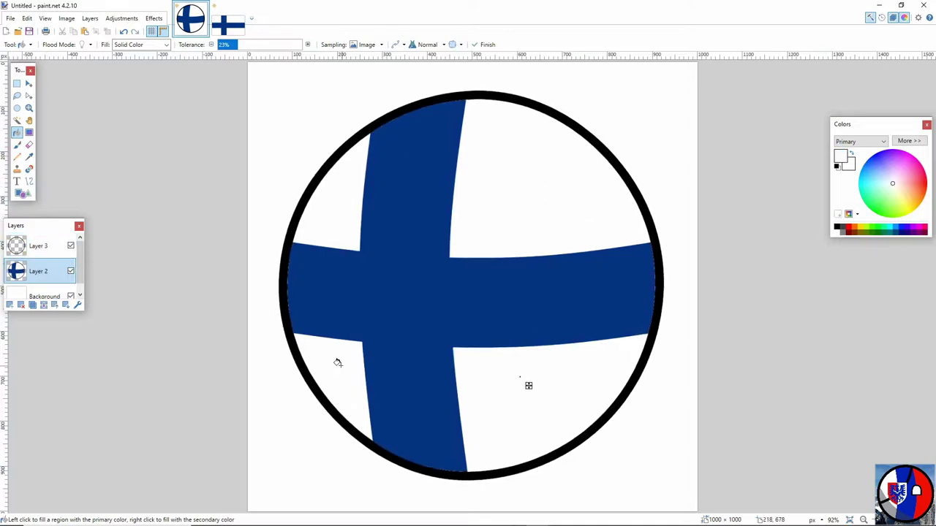
Thicken the circle outline on Layer 3 with black fills at 23% tolerance.
click(39, 246)
click(837, 227)
click(575, 128)
click(282, 331)
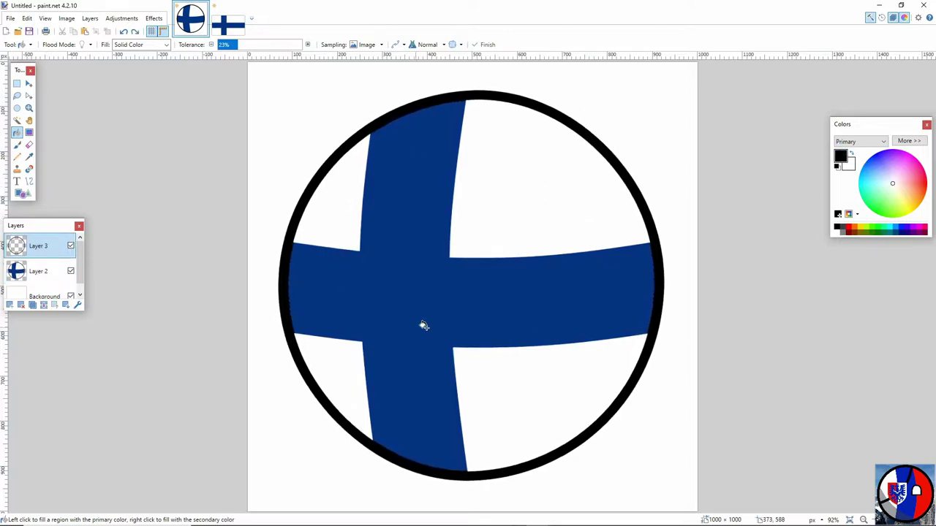
Add a new layer and draw a white circle about 194 × 193 px with a 15 px black outline above the ball's centre.
click(10, 305)
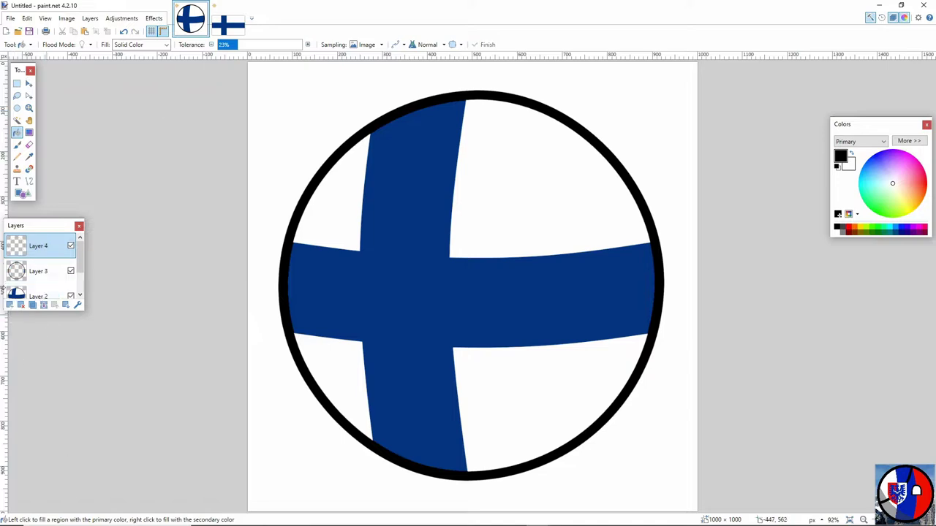
click(17, 194)
click(176, 45)
click(166, 165)
mouse_move(365, 231)
mouse_down()
mouse_move(425, 279)
mouse_move(443, 313)
mouse_move(534, 291)
mouse_up()
click(66, 45)
click(79, 70)
click(166, 45)
click(158, 71)
click(166, 44)
click(150, 69)
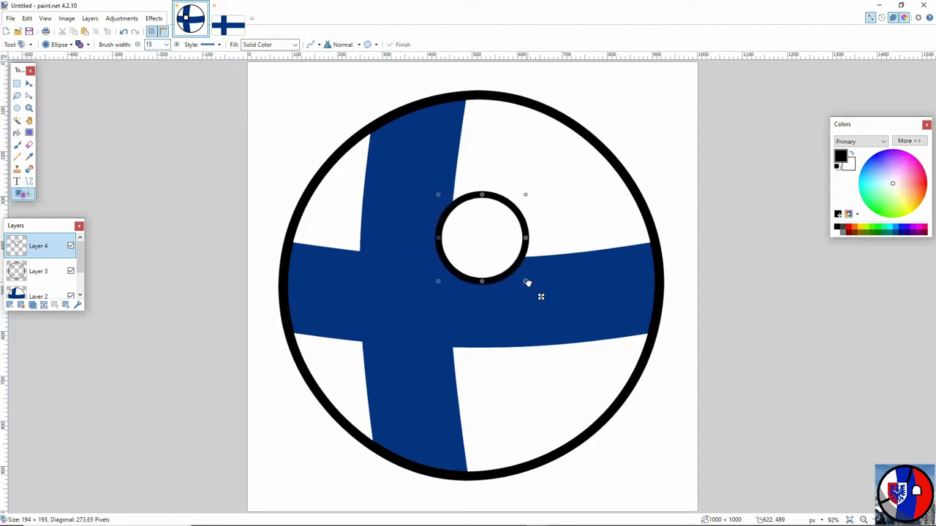
Cut off the small circle's upper-right part using a rectangular selection rotated about -32°, and deselect.
click(24, 82)
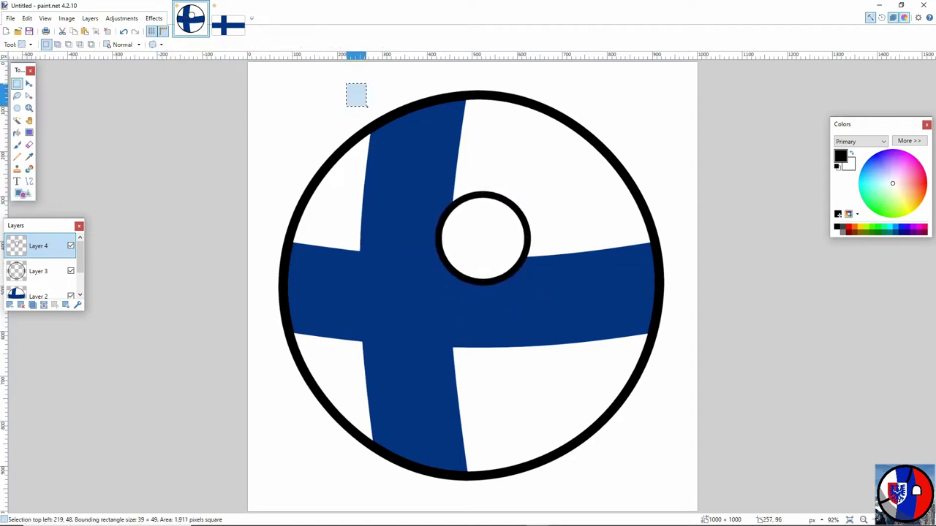
drag(367, 106, 545, 264)
key(m)
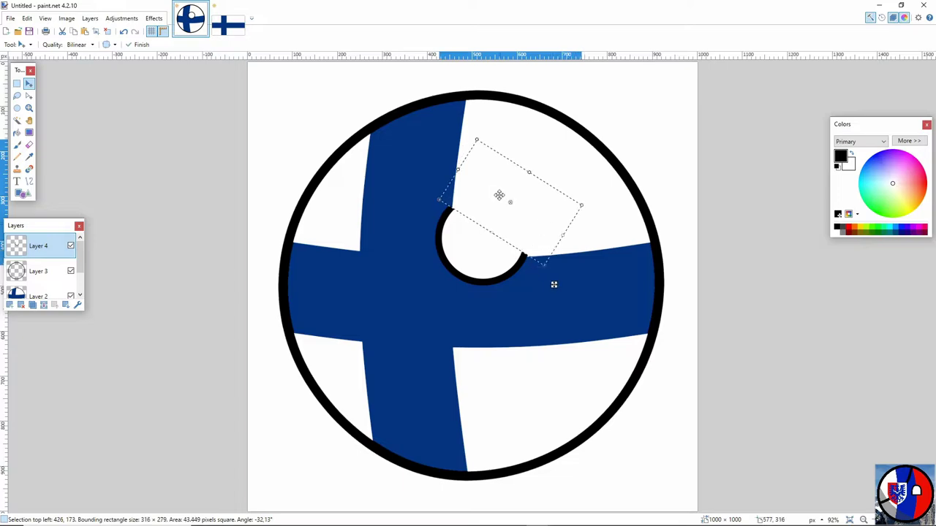
click(107, 31)
Close the eye's open edge with a 15 px wide black line about 210 px long.
click(29, 108)
click(471, 182)
click(470, 182)
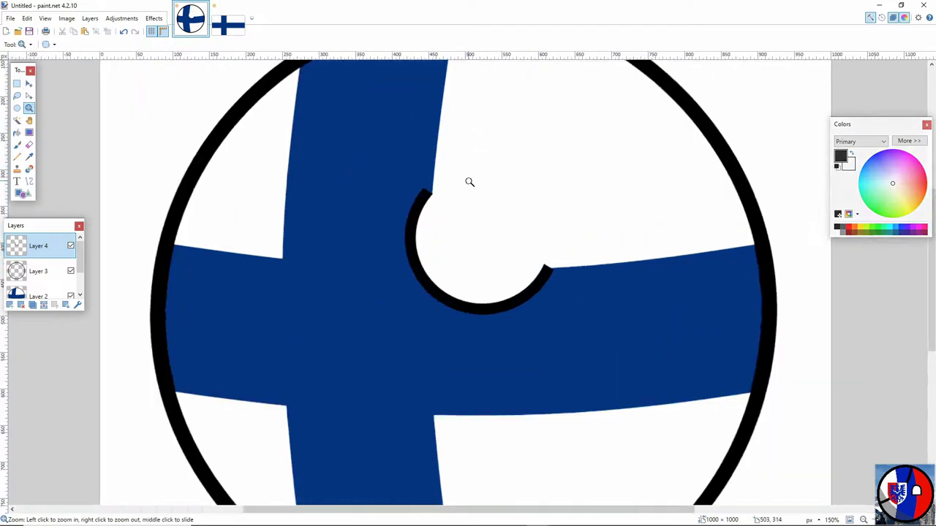
click(471, 182)
click(470, 182)
click(470, 182)
click(29, 181)
mouse_move(324, 167)
mouse_down()
mouse_move(698, 386)
mouse_move(768, 452)
mouse_up()
drag(468, 264, 458, 265)
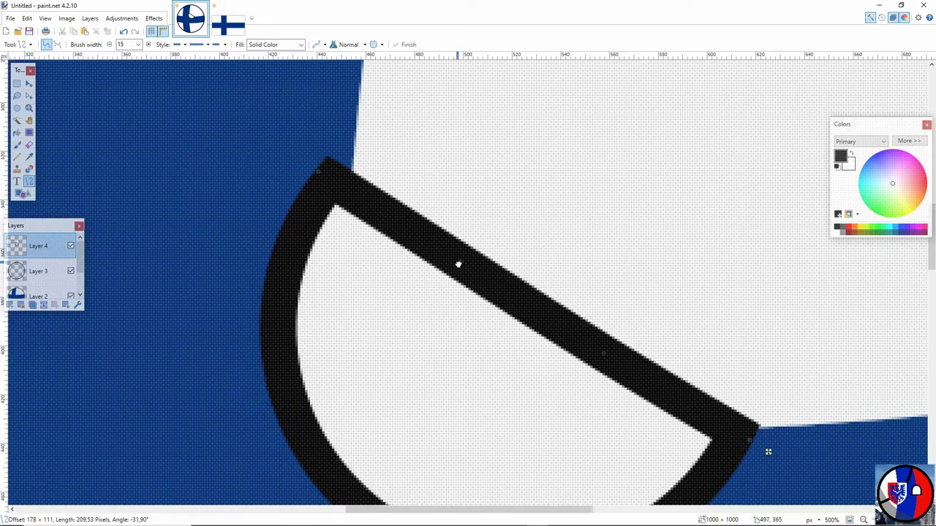
Copy and paste the half-circle eye, mirroring the copy horizontally to form a second eye on its right.
scroll(459, 265, down, 1)
click(17, 85)
scroll(471, 292, down, 5)
drag(425, 182, 526, 272)
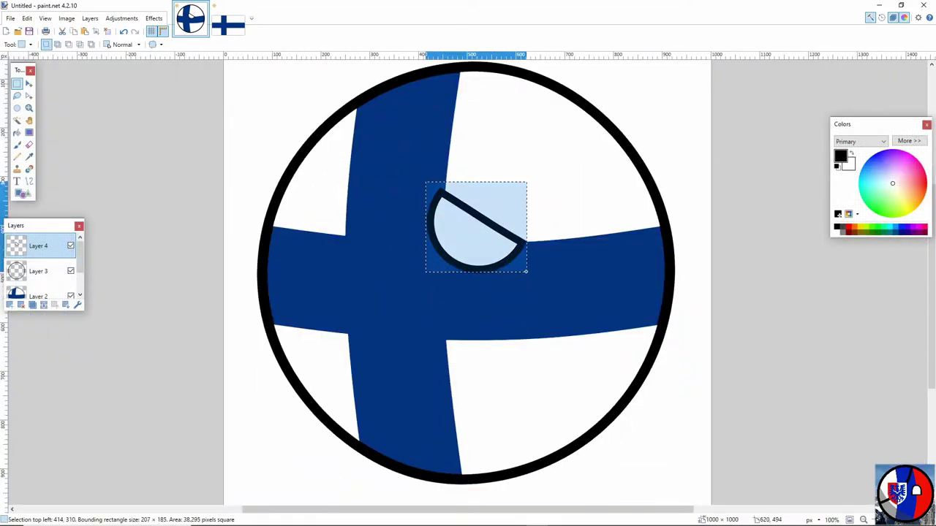
click(73, 32)
click(84, 31)
drag(426, 234, 631, 242)
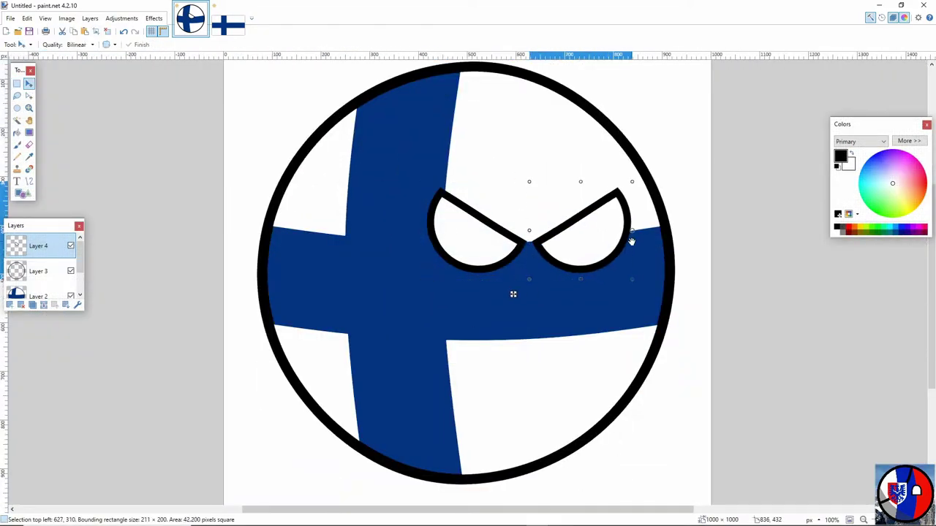
click(108, 31)
Select both eyes, move them slightly upward, adjust their size, and deselect.
click(17, 84)
drag(422, 180, 637, 279)
click(29, 84)
mouse_move(506, 209)
mouse_down()
mouse_move(502, 217)
mouse_move(509, 200)
mouse_up()
drag(425, 170, 443, 164)
drag(558, 184, 555, 185)
scroll(468, 175, up, 1)
click(107, 32)
Add a new layer and move it below Layer 3.
scroll(110, 175, down, 1)
click(9, 305)
click(66, 306)
click(66, 305)
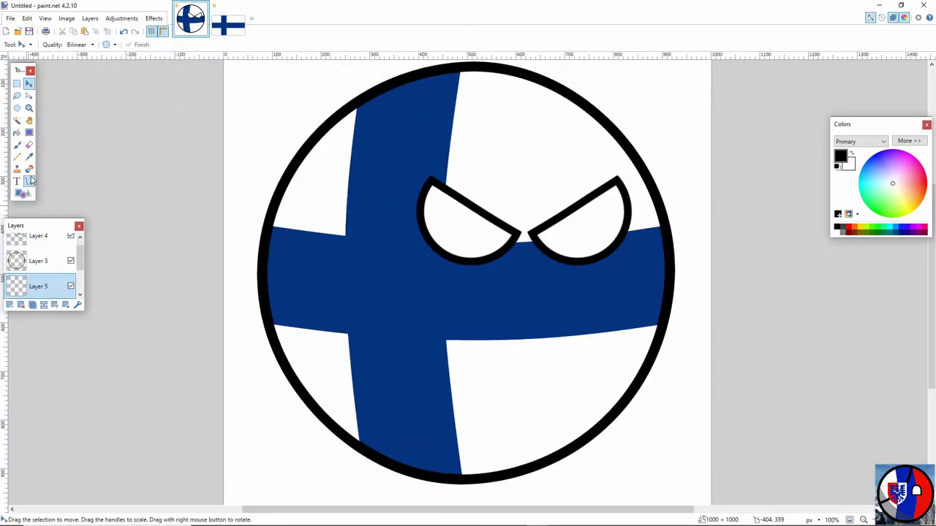
Draw a curved shading line across the ball's lower left in grey 404040 with alpha 128 and line width 6.
click(30, 182)
click(909, 140)
drag(553, 389, 524, 468)
drag(392, 239, 319, 274)
drag(458, 353, 388, 403)
mouse_move(409, 262)
mouse_down()
mouse_move(273, 272)
mouse_move(271, 303)
mouse_up()
click(137, 45)
click(120, 77)
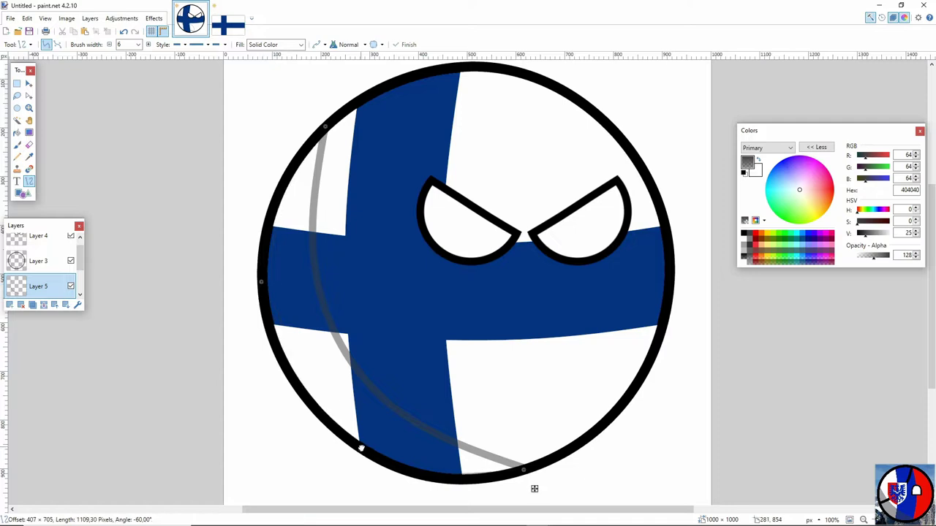
Fill the areas between the curved line and the ball's left outline with the semi-transparent grey, adjusting the tolerance.
key(f)
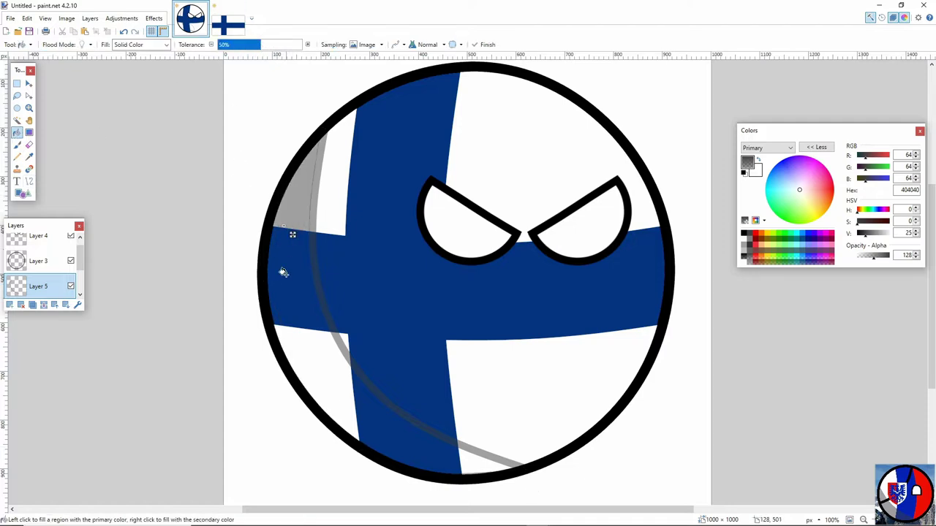
scroll(36, 281, down, 1)
click(249, 44)
scroll(46, 261, up, 2)
scroll(51, 256, down, 2)
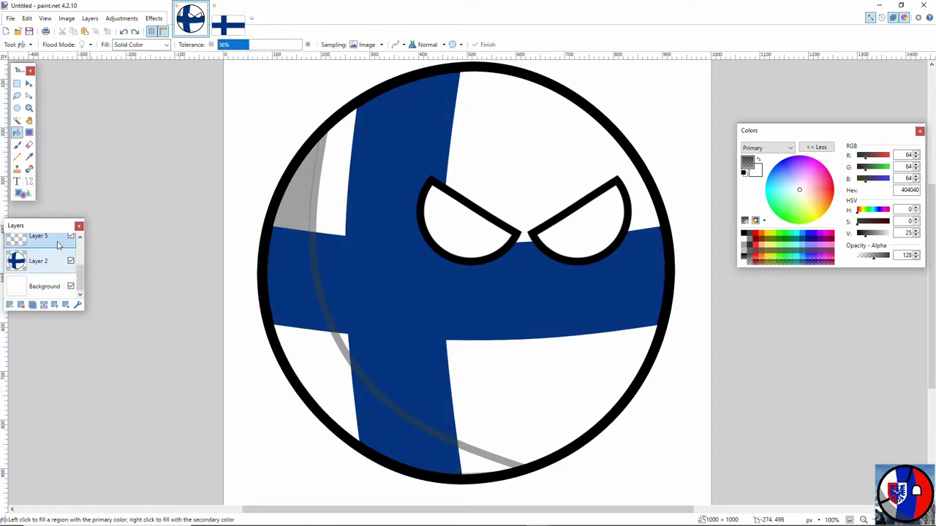
drag(242, 45, 235, 45)
click(304, 356)
Apply a blur effect to the grey shading on Layer 5.
key(s)
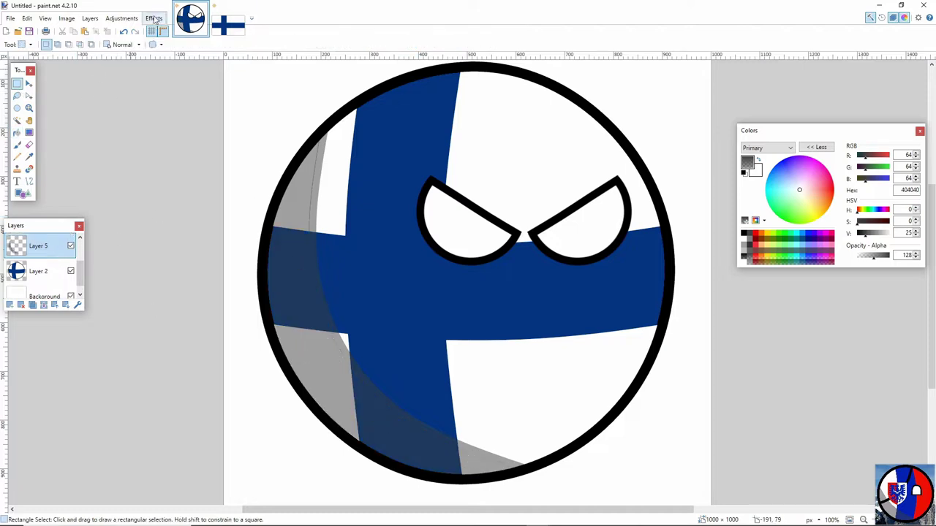
click(153, 19)
mouse_move(165, 43)
click(233, 55)
drag(396, 264, 404, 264)
click(482, 283)
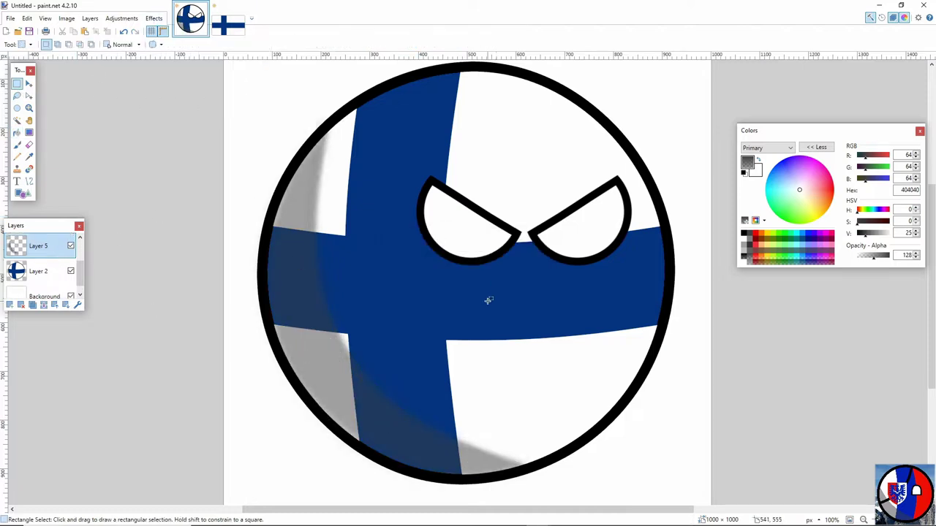
Select the white area outside the ball on the Background layer with the Magic Wand at 27% tolerance and delete it.
click(22, 290)
click(17, 121)
click(248, 104)
key(Delete)
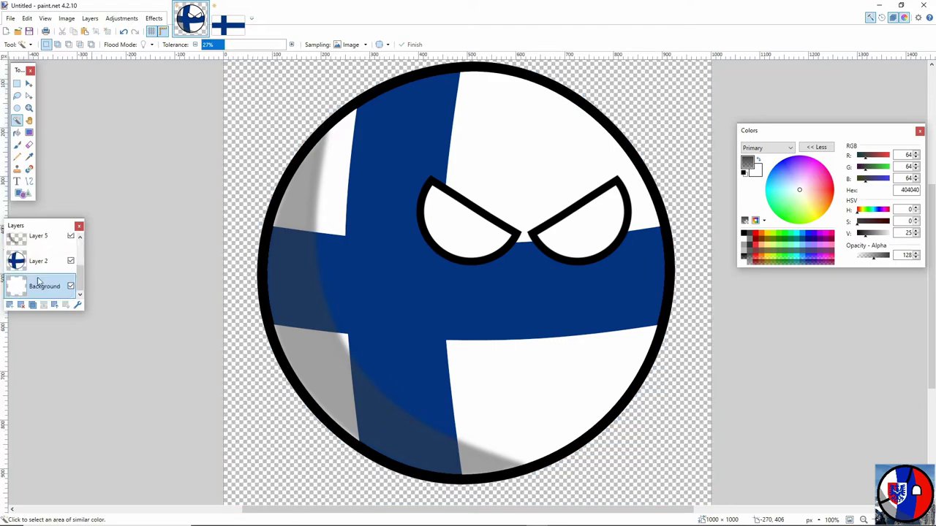
Try to select regions inside the ball with the Magic Wand, and undo the selections.
click(375, 245)
click(324, 339)
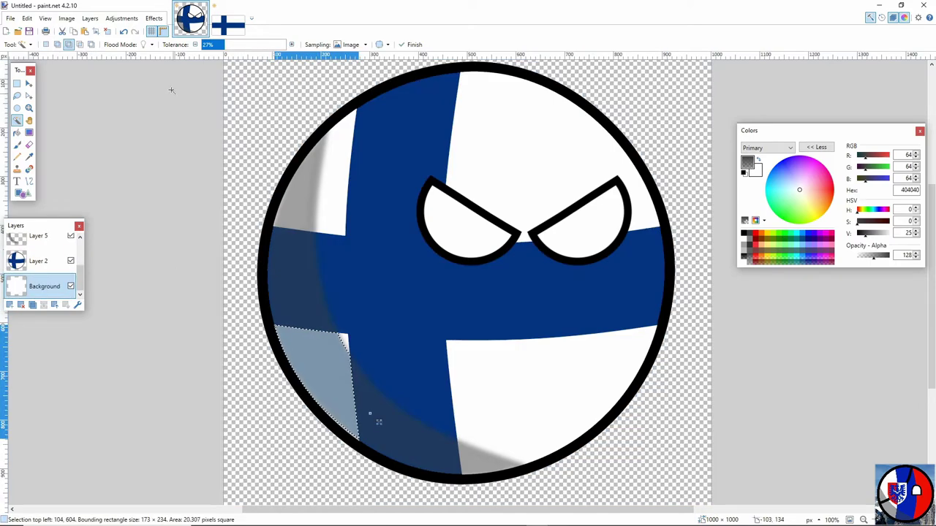
key(ctrl+z)
key(ctrl+z)
key(ctrl+z)
key(ctrl+z)
Select the area outside the ball and several regions inside it with the Magic Wand, changing the selection mode.
click(238, 117)
click(342, 163)
click(309, 179)
click(69, 44)
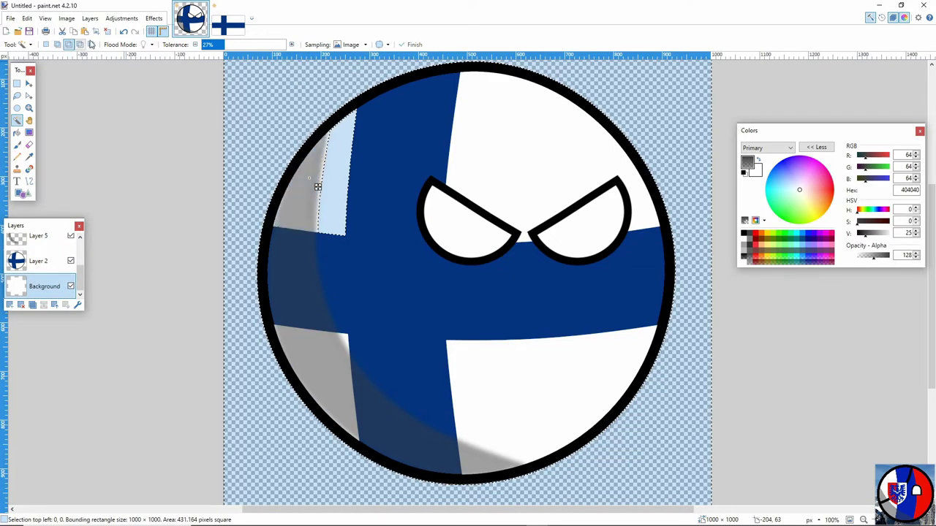
click(92, 44)
click(241, 124)
click(380, 241)
click(315, 373)
click(273, 303)
Delete the Background layer, clear the selection and set the selection mode back to replace.
click(20, 305)
click(17, 83)
drag(146, 127, 234, 315)
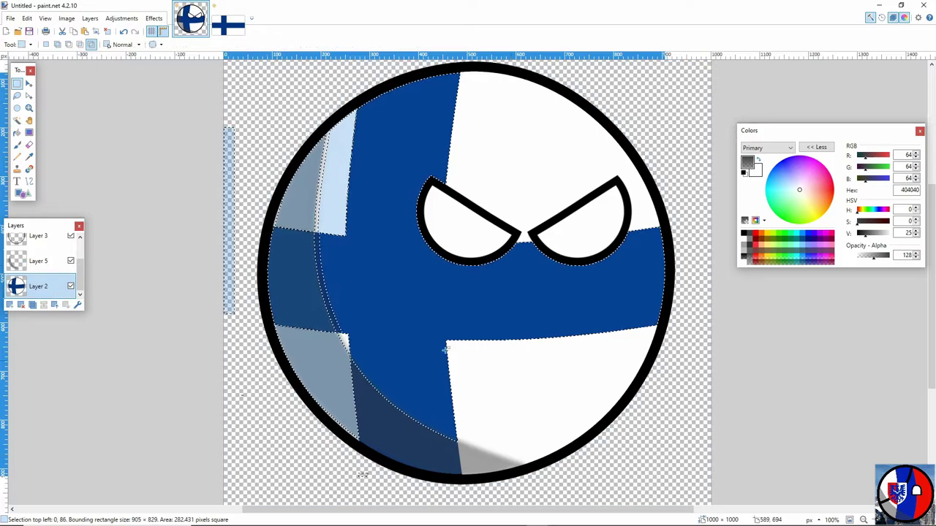
click(108, 31)
click(29, 45)
click(47, 44)
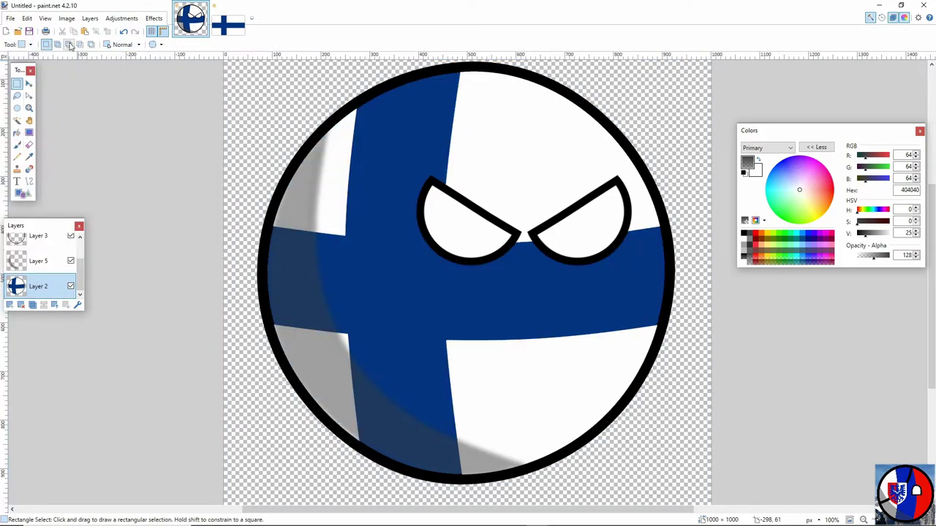
Add a new layer above Layer 2 and try Magic Wand selections on the ball, setting the sampling to Layer.
click(9, 305)
click(294, 124)
click(373, 249)
click(107, 31)
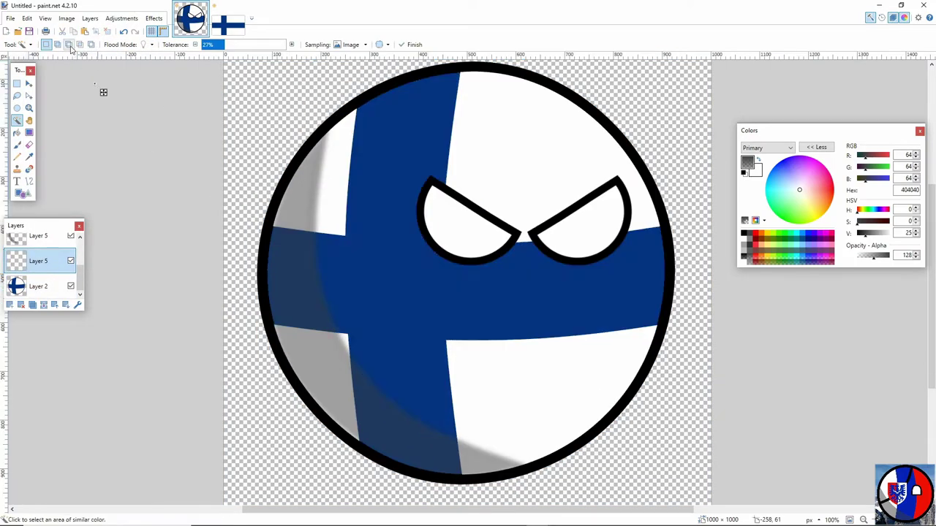
click(373, 248)
click(58, 45)
click(108, 30)
click(365, 44)
click(351, 71)
click(343, 142)
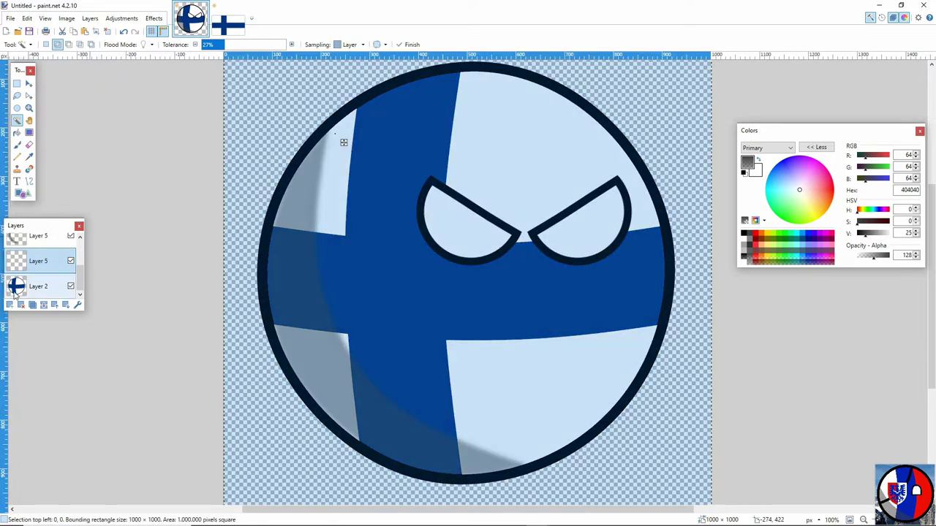
Try to select the ball's black outline on Layer 3 with the Magic Wand at 11% tolerance, and clear the selection.
scroll(41, 264, up, 2)
scroll(314, 253, down, 1)
click(40, 245)
click(504, 161)
scroll(465, 217, up, 1)
click(38, 271)
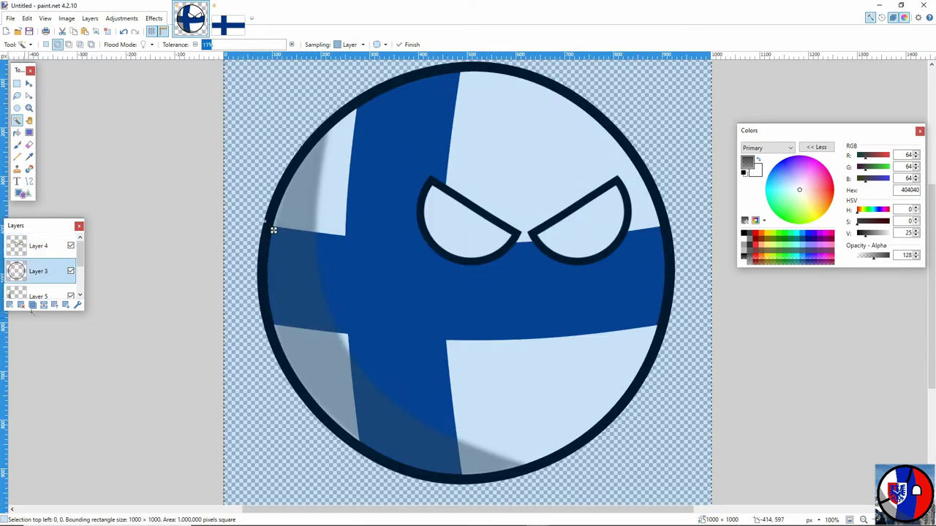
click(108, 31)
click(288, 194)
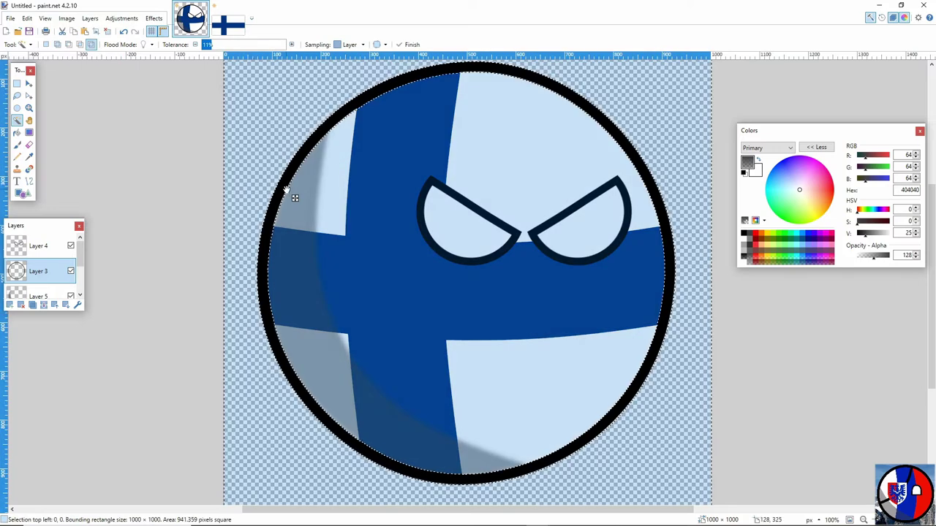
key(ctrl+d)
Try Magic Wand selections inside the ball at other tolerances up to 100%, clearing each selection.
click(30, 43)
click(147, 137)
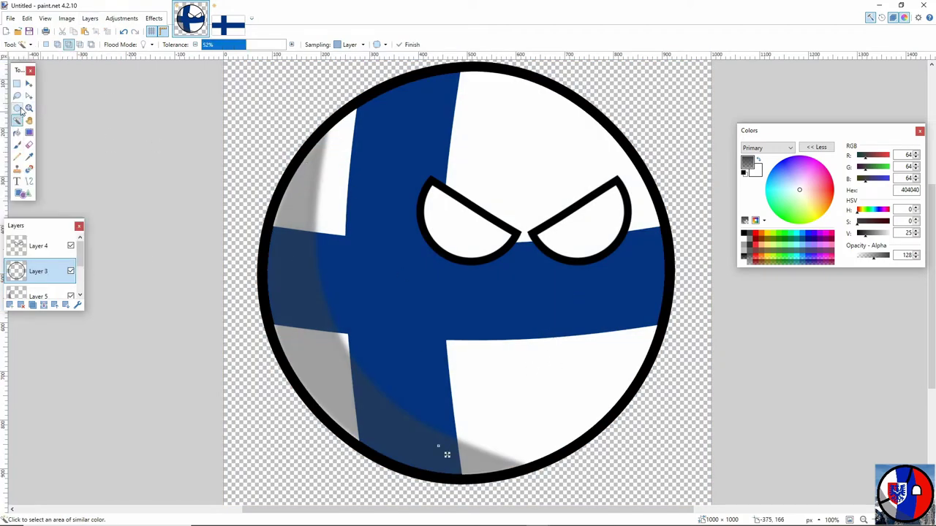
click(604, 297)
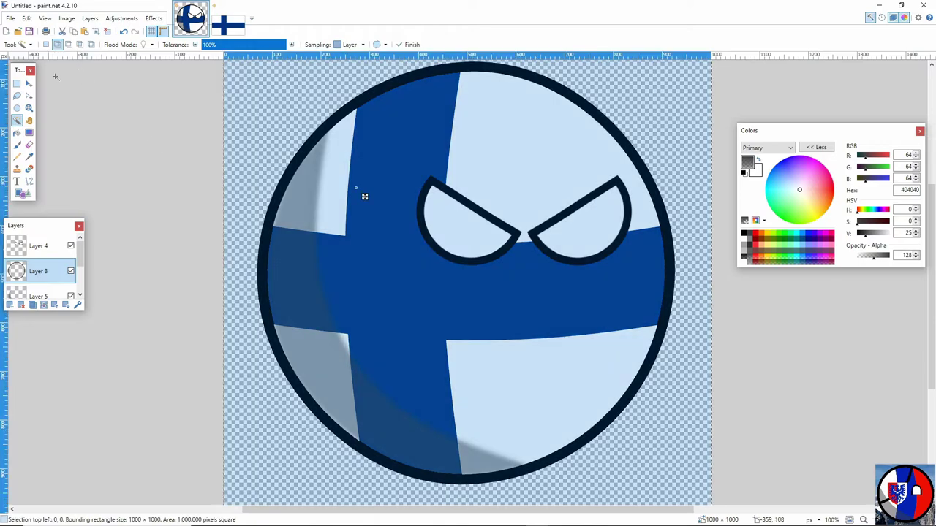
key(ctrl+d)
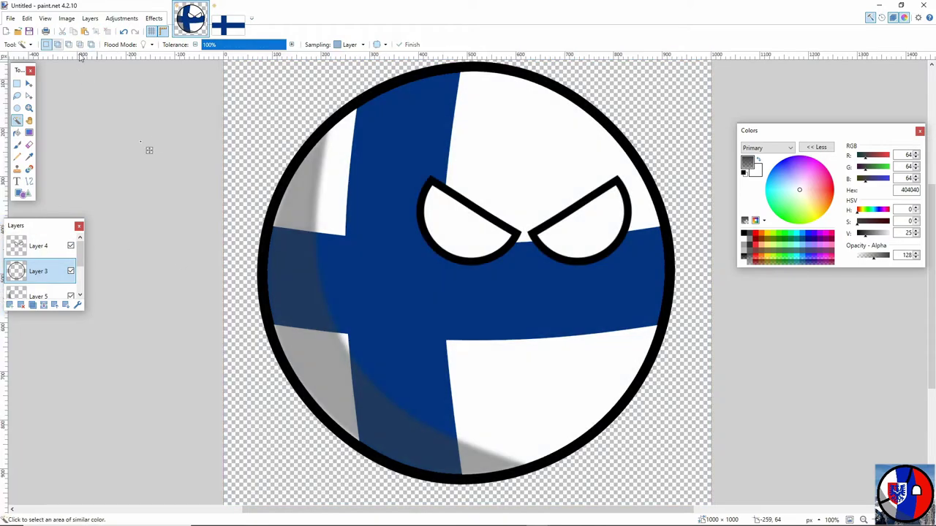
click(302, 257)
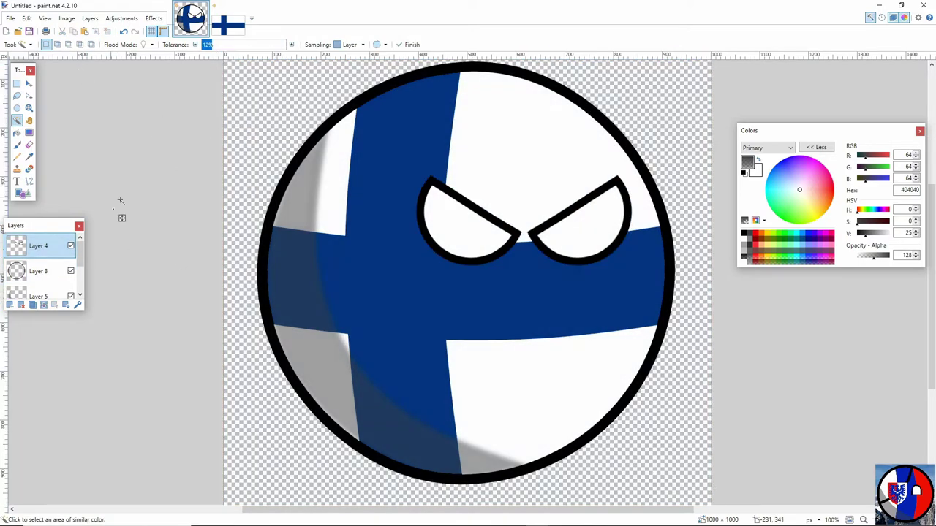
Draw a semi-transparent dark grey ellipse about 834 by 234 pixels as a ground shadow on a new layer beneath the ball.
click(11, 308)
key(o)
drag(279, 410, 663, 493)
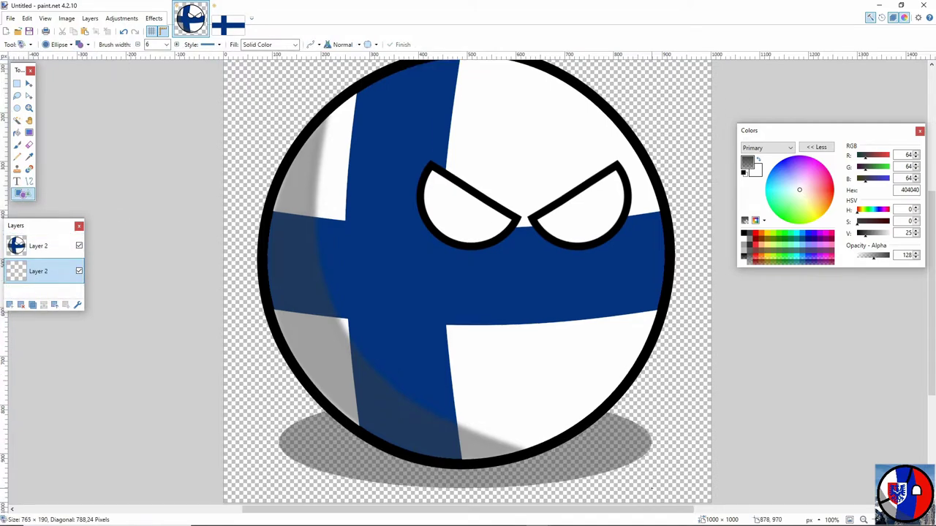
drag(663, 410, 673, 382)
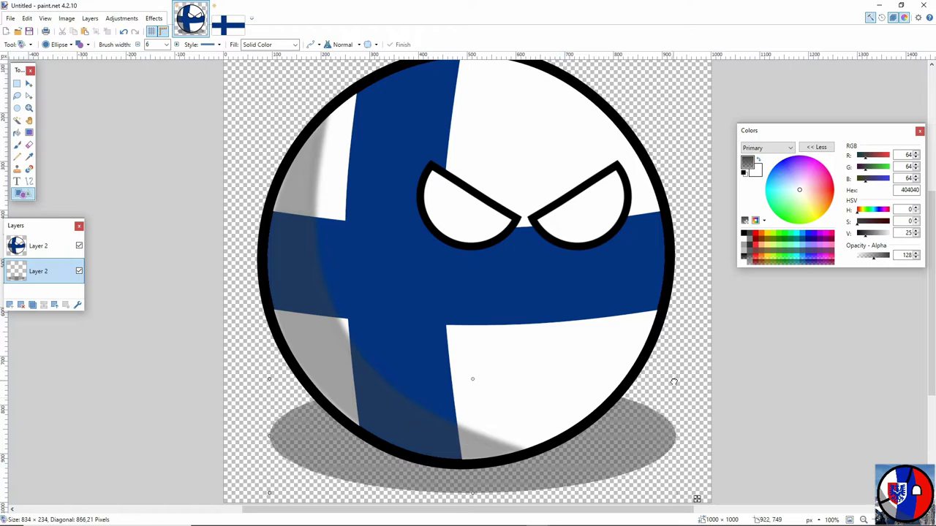
Apply a blur effect to the ground shadow and close the Finland flag image without saving.
click(154, 18)
click(286, 73)
click(478, 280)
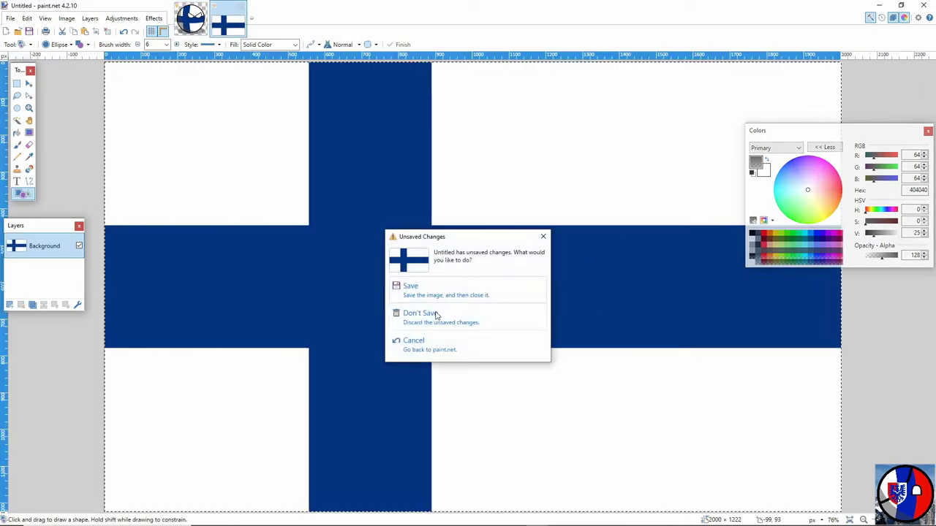
click(421, 313)
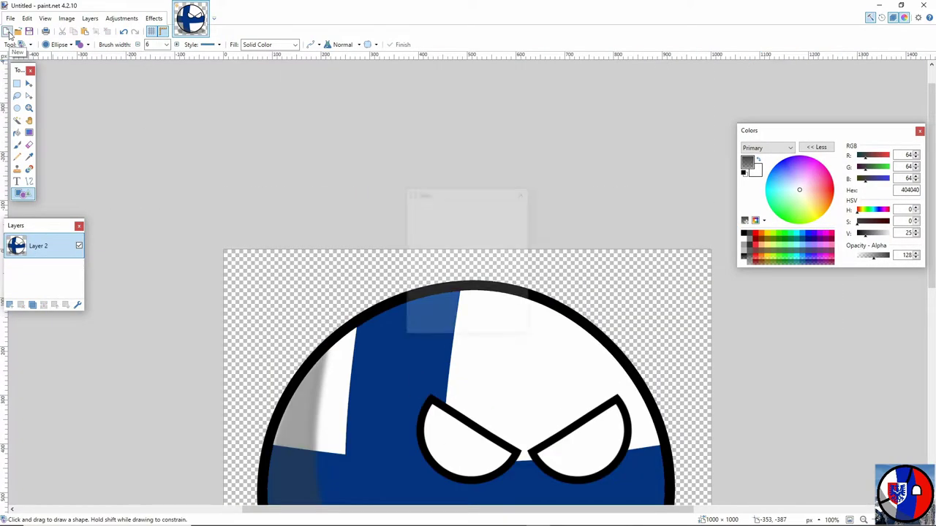
Create a new 1000 by 1000 pixel image and delete the white area inside the black circle outline.
click(6, 31)
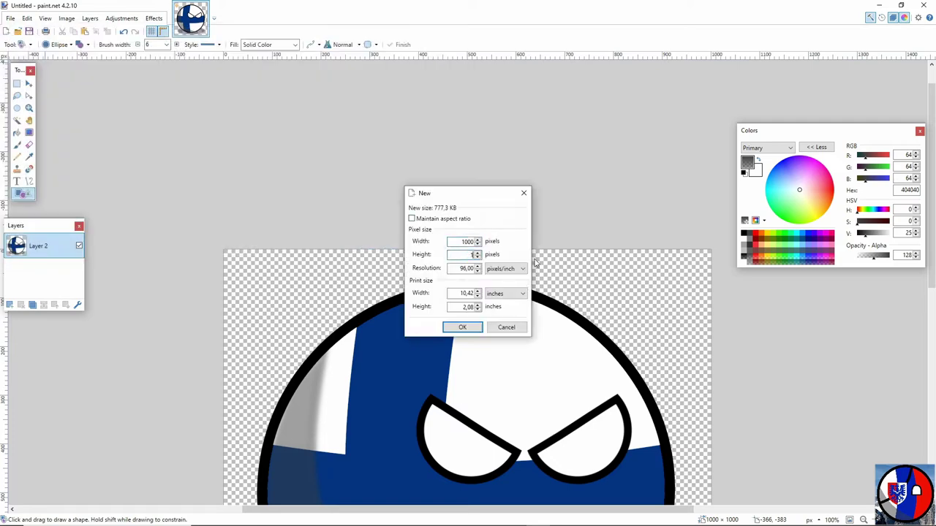
text(000)
key(Return)
key(ctrl+a)
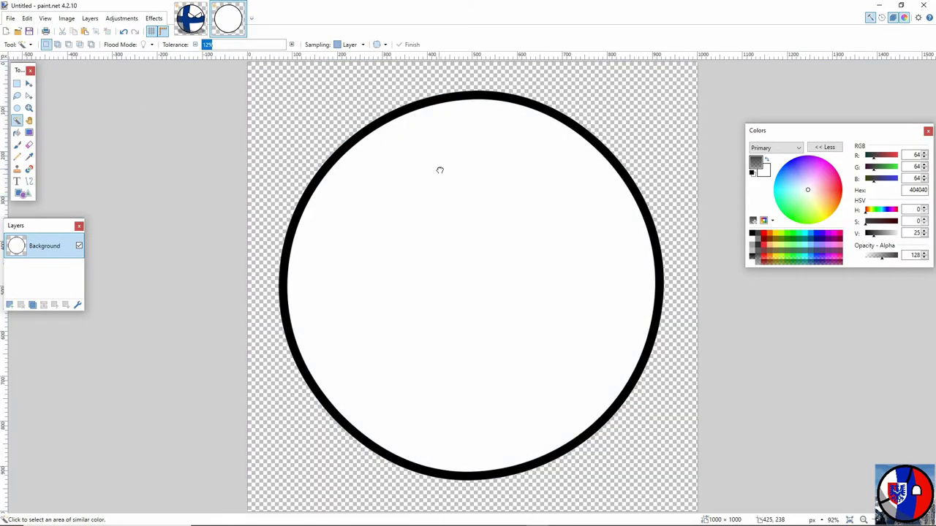
click(438, 168)
key(Delete)
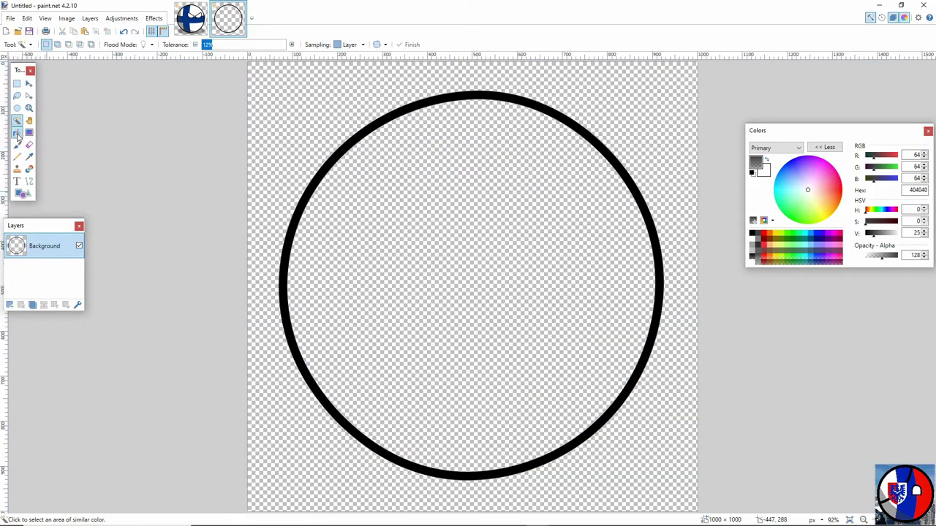
Try to fill the circle outline with black using the Paint Bucket, and undo the fill.
click(18, 134)
key(d)
click(518, 106)
key(ctrl+z)
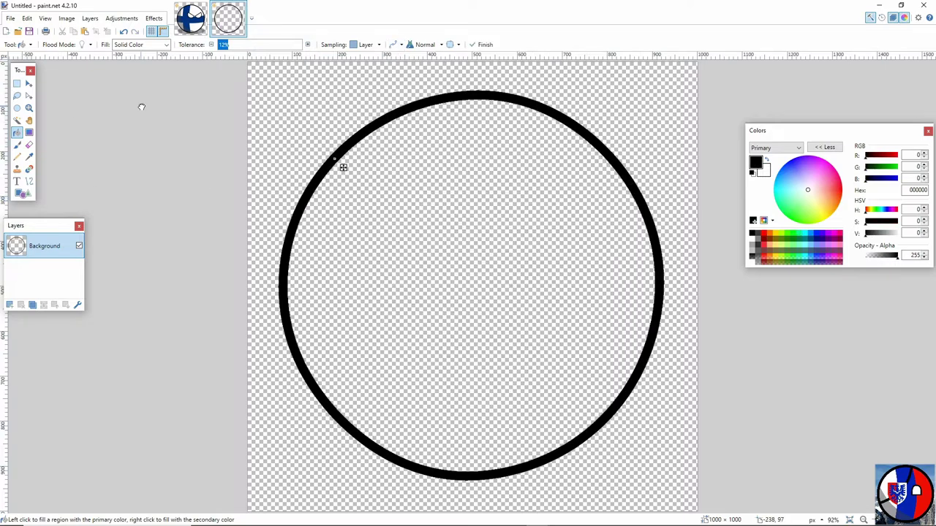
Copy the whole circle outline, paste it onto a new layer above the Background layer and clear the selection.
key(ctrl+a)
key(ctrl+c)
click(10, 305)
click(46, 32)
click(627, 387)
click(85, 31)
mouse_move(395, 523)
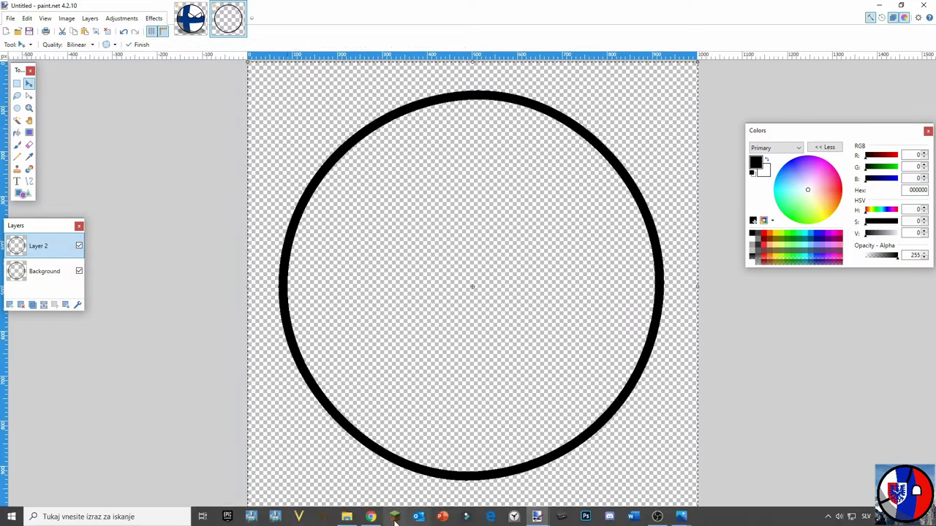
click(108, 31)
Switch to the browser, search for "soviet union", copy the flag image from the results and close the browser.
click(371, 517)
click(302, 26)
text(soviet union)
key(Return)
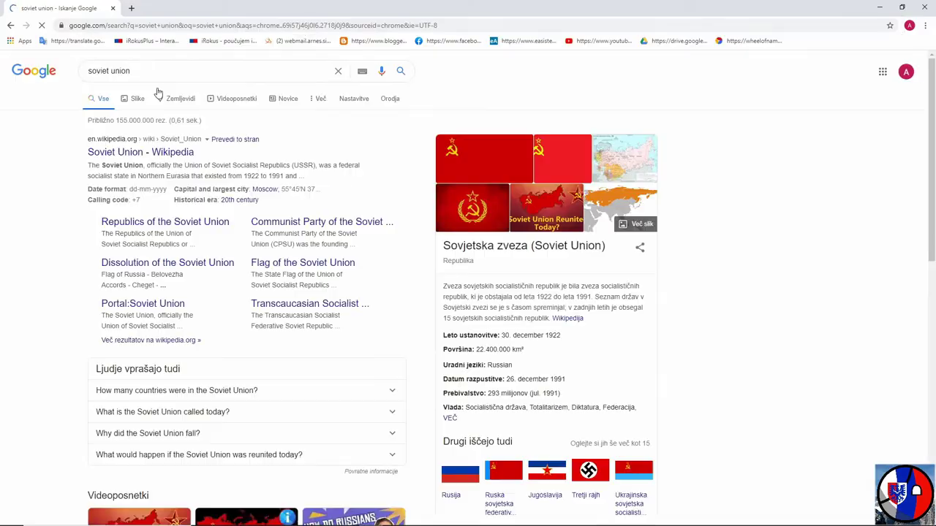
click(497, 164)
right_click(663, 203)
click(696, 307)
click(925, 6)
Create a new 1200 by 600 pixel image and paste the Soviet flag into it.
click(7, 31)
click(474, 328)
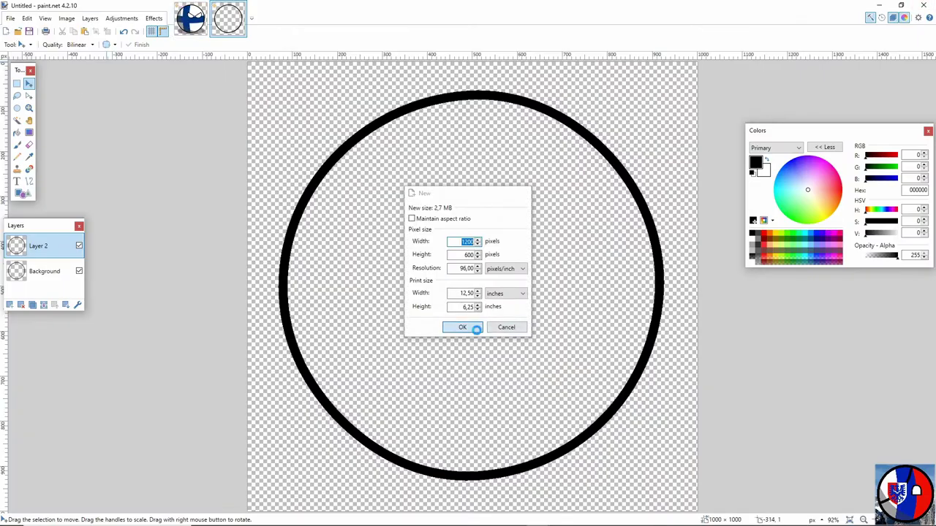
click(85, 32)
Pick the flag's red and fill the inside of the circle with it on the Background layer.
click(29, 157)
click(212, 162)
click(228, 19)
click(39, 270)
click(17, 132)
click(358, 235)
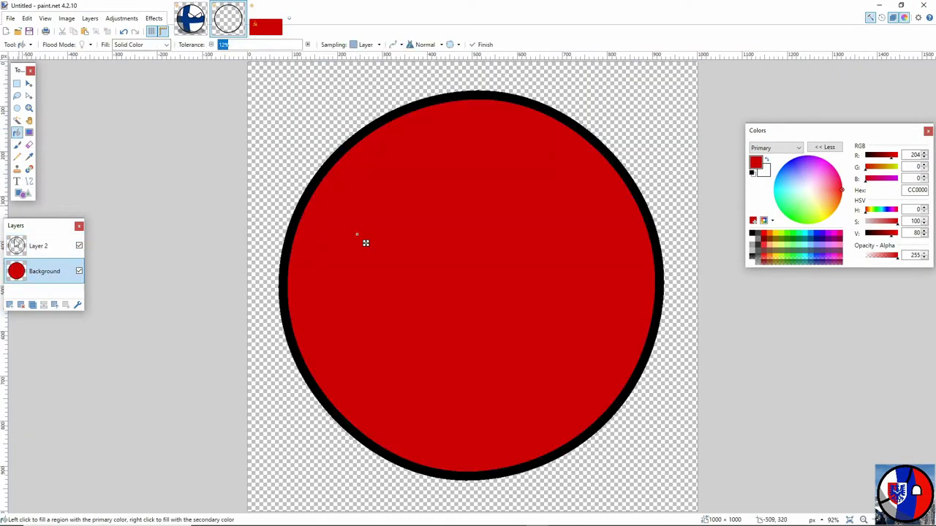
Try to fill the outline on Layer 2 with black at 65% tolerance, undo it and return to the Background layer.
click(16, 244)
click(753, 233)
click(652, 235)
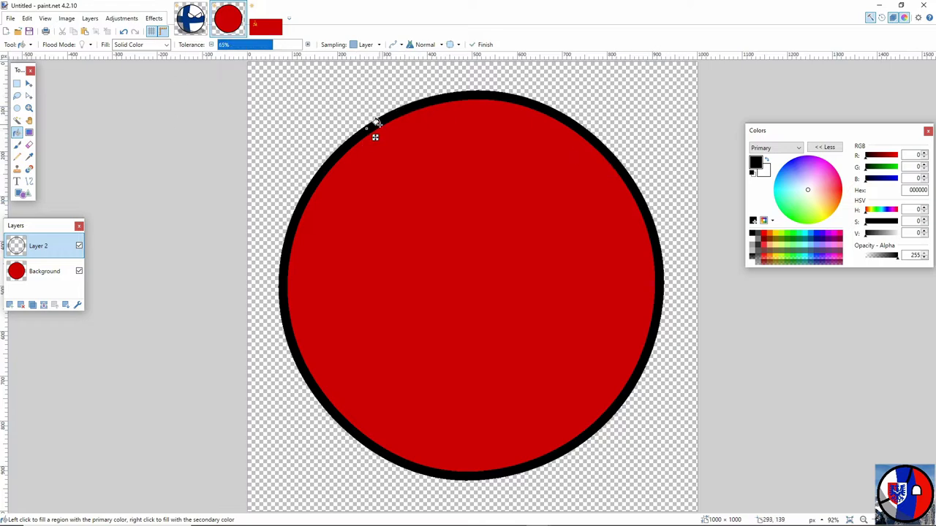
click(353, 146)
key(ctrl+z)
key(alt+Page_Down)
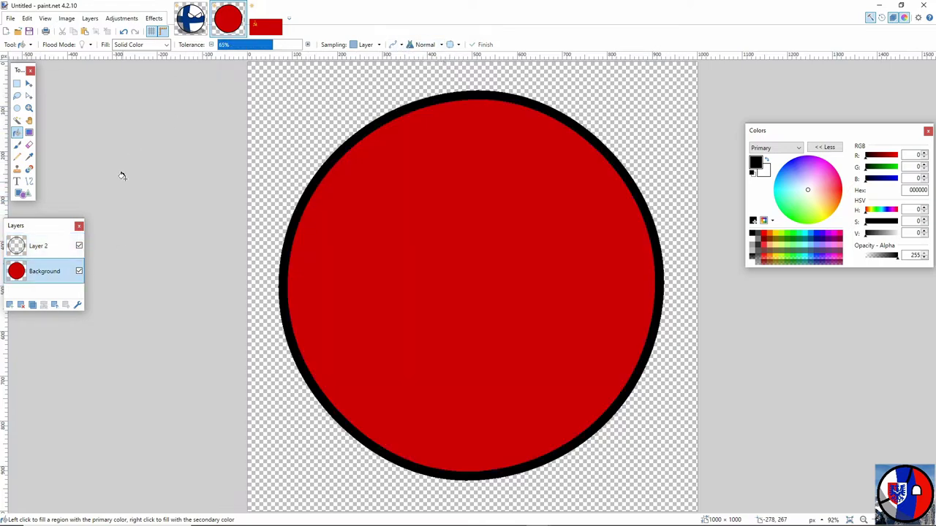
Cut the star and hammer-and-sickle emblem from the flag image, paste it into the ball image and undo the paste.
key(ctrl+Tab)
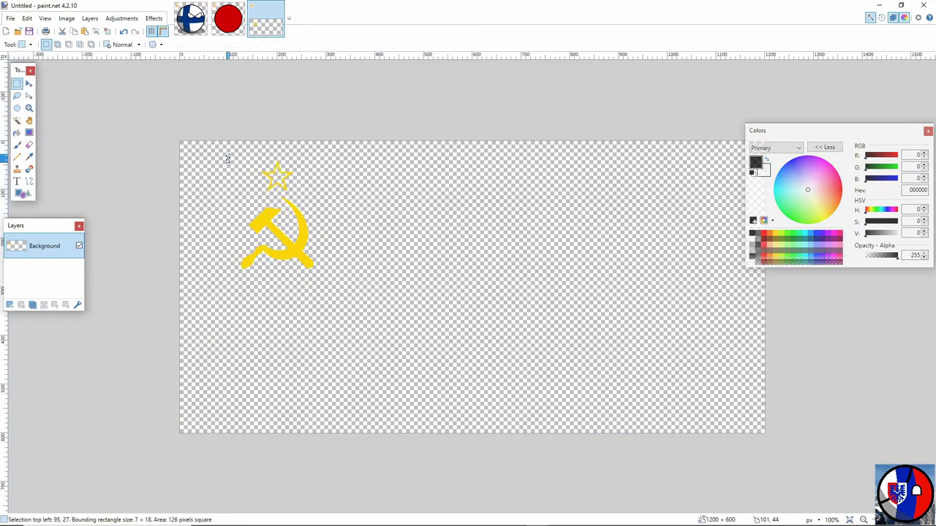
drag(228, 159, 326, 284)
click(62, 31)
click(228, 19)
click(84, 31)
key(ctrl+z)
Add a new layer, try pasting, moving and resizing the emblem on it, and undo the placement.
click(45, 246)
click(10, 305)
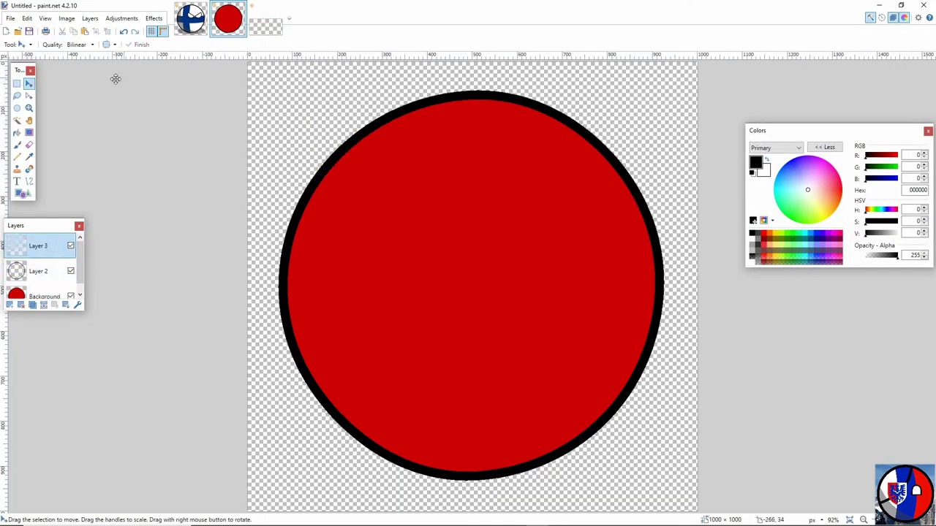
click(85, 32)
drag(342, 138, 392, 222)
drag(434, 158, 478, 134)
key(ctrl+z)
key(ctrl+z)
key(ctrl+z)
Undo the edits in the flag image back to the complete red flag.
click(265, 22)
key(ctrl+z)
key(ctrl+z)
key(ctrl+z)
key(ctrl+z)
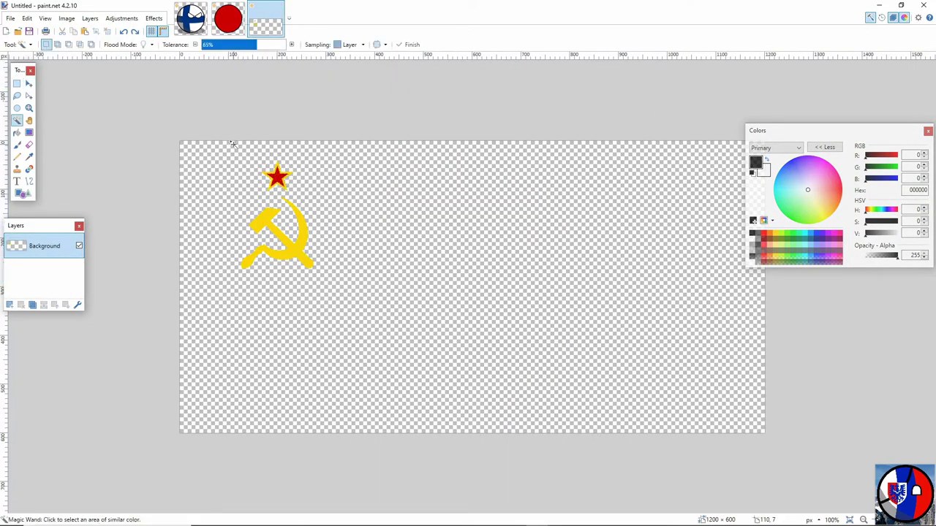
key(ctrl+z)
key(ctrl+z)
Cut the whole Soviet flag and paste it onto the ball image's Background layer, keeping the canvas size.
click(62, 32)
click(228, 19)
click(44, 295)
click(85, 32)
click(439, 325)
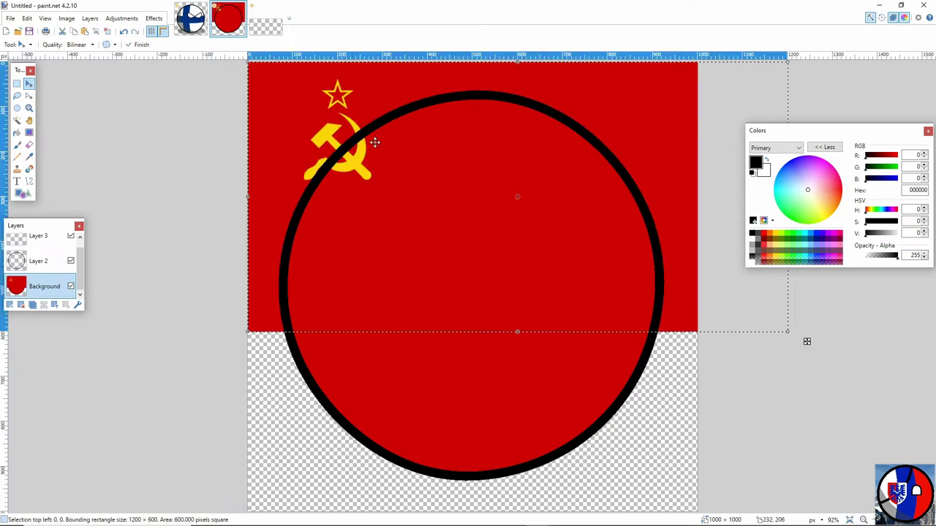
Move and enlarge the flag to about 1436 by 669 pixels, placing the emblem in the ball's upper-left part.
drag(391, 135, 435, 226)
drag(290, 152, 300, 142)
drag(830, 422, 935, 443)
drag(299, 294, 288, 293)
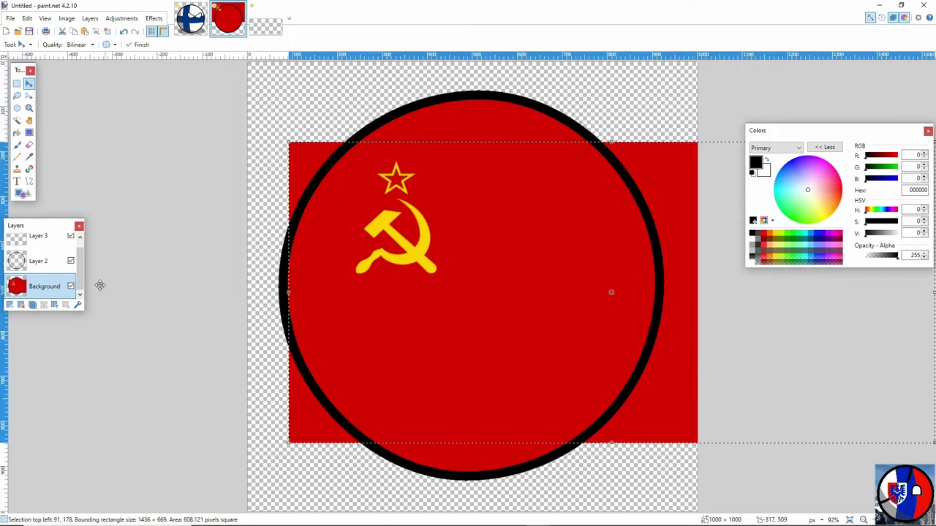
Deselect the flag and delete the red areas sticking out beyond the ball's outline using Lasso Select.
key(ctrl+d)
click(23, 95)
drag(317, 182, 347, 70)
key(Delete)
mouse_move(599, 142)
mouse_down()
mouse_move(645, 205)
mouse_move(609, 152)
mouse_up()
key(Delete)
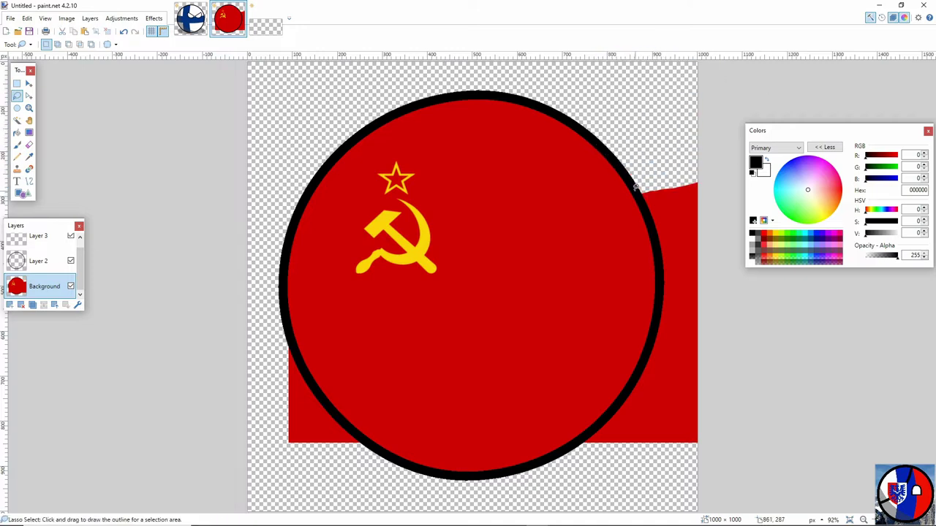
drag(632, 381, 699, 177)
key(Delete)
mouse_move(288, 330)
mouse_down()
mouse_move(310, 389)
mouse_move(286, 372)
mouse_up()
key(Delete)
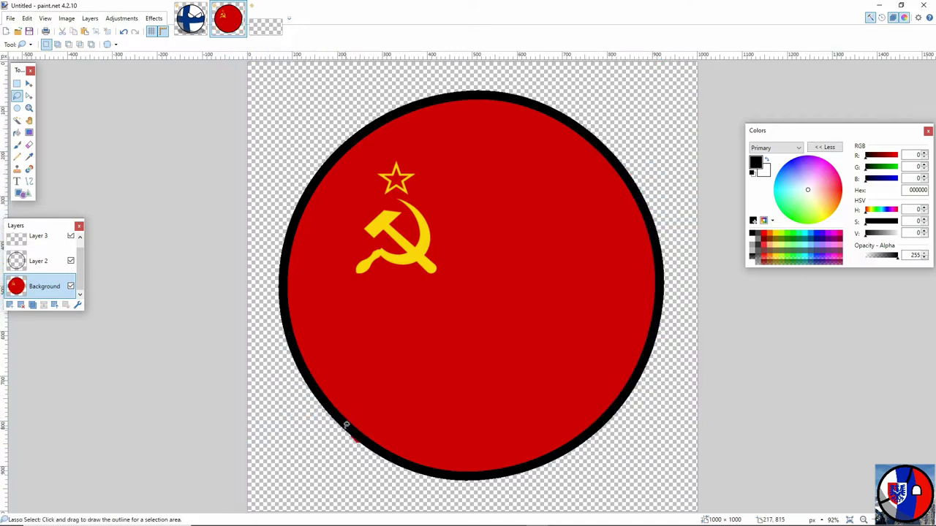
Try to fill the outline on Layer 2 with black at 82% tolerance, and undo the fills.
click(38, 261)
click(17, 132)
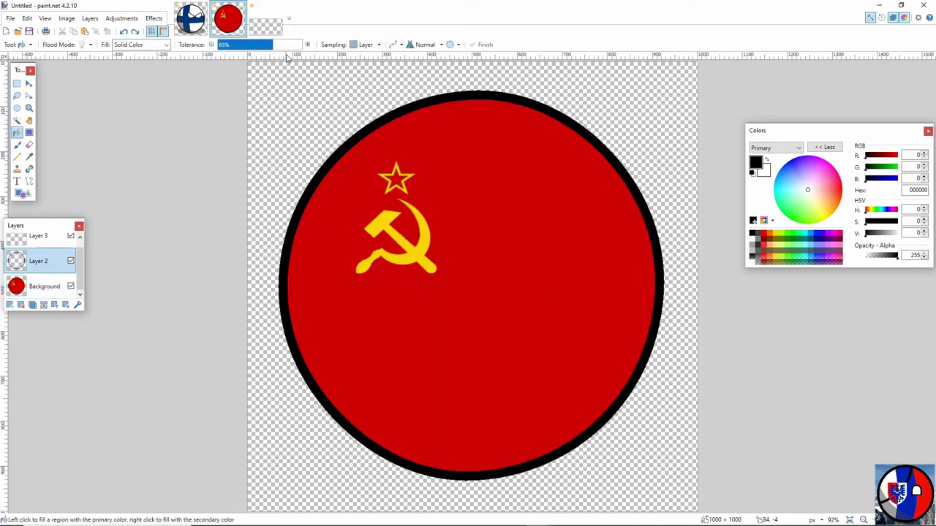
key(ctrl+z)
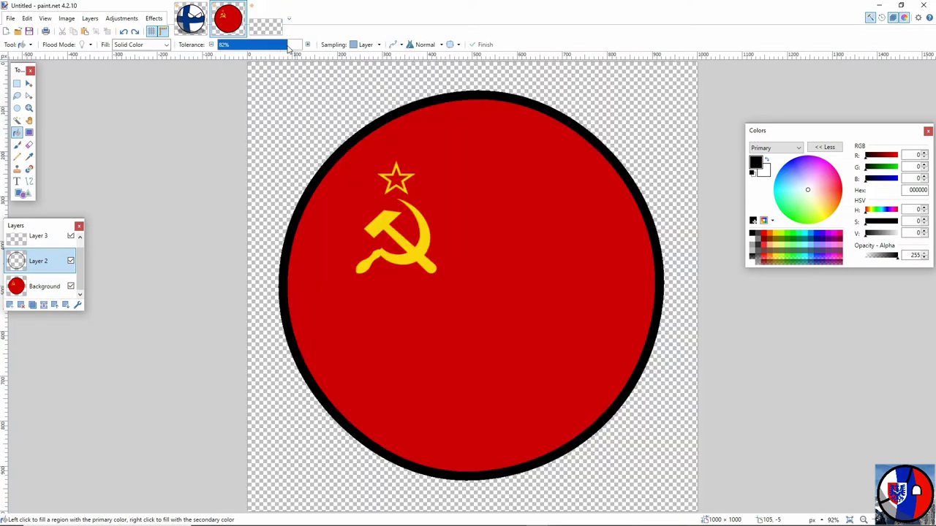
click(286, 45)
click(367, 45)
key(ctrl+z)
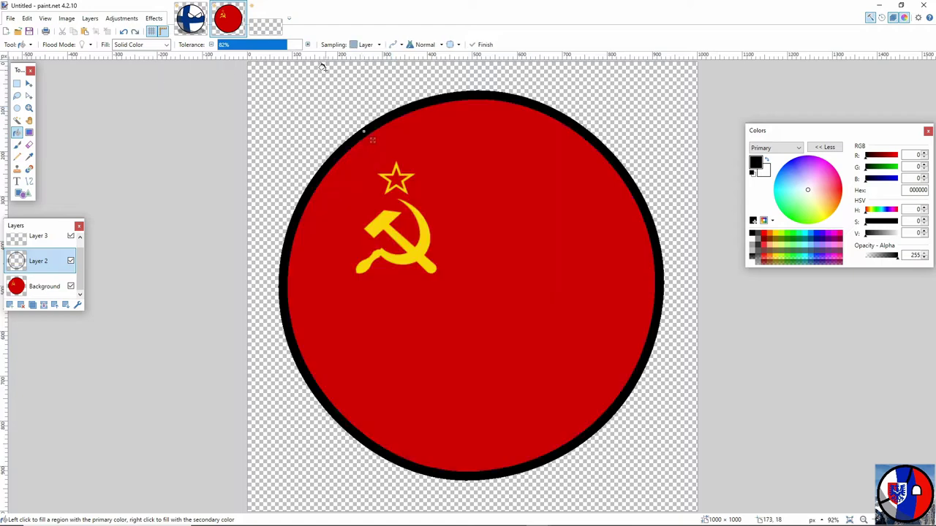
click(384, 120)
key(ctrl+z)
Try to fill the outline with black at 57% tolerance with sampling set to Image, and undo the fill.
click(266, 45)
click(370, 117)
key(ctrl+z)
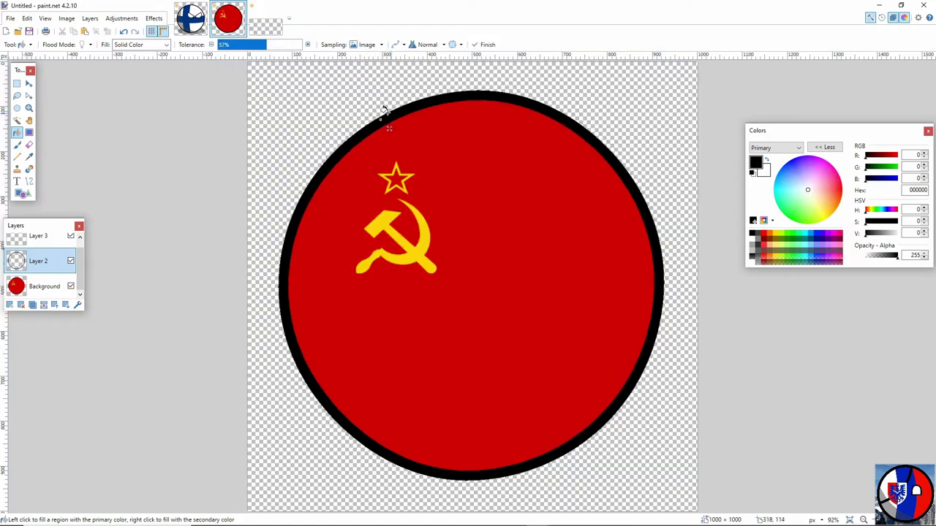
Draw a white filled ellipse with a 15-pixel black outline as an eye over the hammer and sickle on Layer 3.
click(44, 238)
click(24, 194)
click(83, 45)
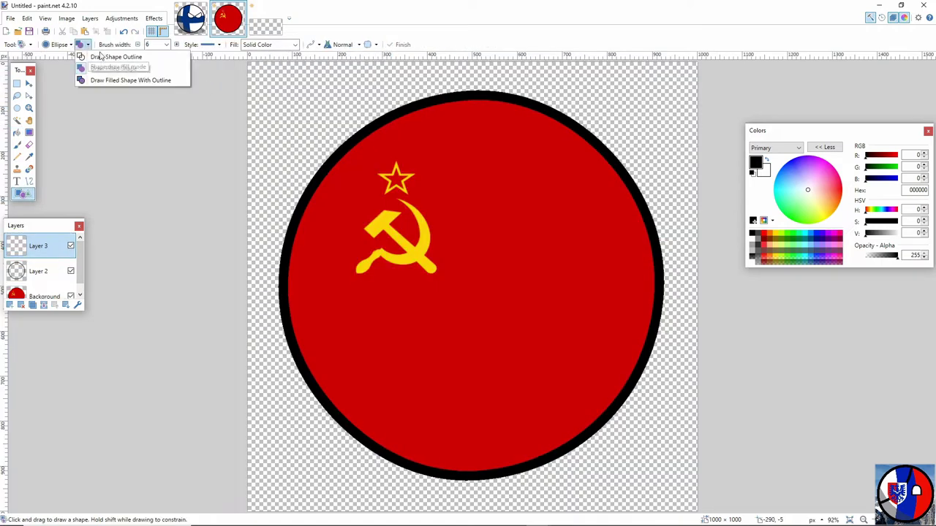
click(109, 80)
click(167, 44)
click(156, 121)
mouse_move(357, 201)
mouse_down()
mouse_move(438, 289)
mouse_move(424, 282)
mouse_up()
Delete the upper part of the eye with a rectangular selection.
click(16, 83)
drag(305, 175, 434, 218)
key(Delete)
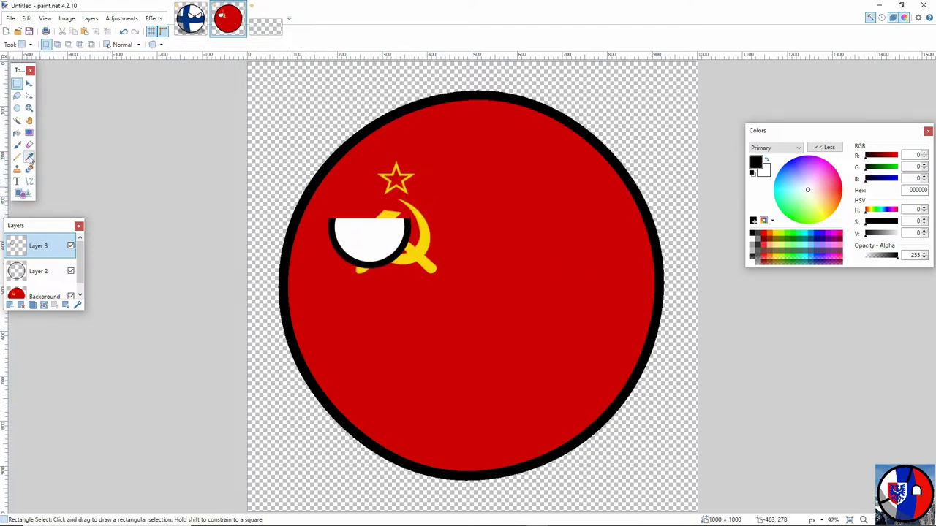
Close the eye's flat upper edge with a straight 15-pixel black line about 181 pixels long.
click(30, 108)
click(360, 224)
click(360, 224)
click(361, 224)
click(29, 181)
drag(257, 201, 521, 209)
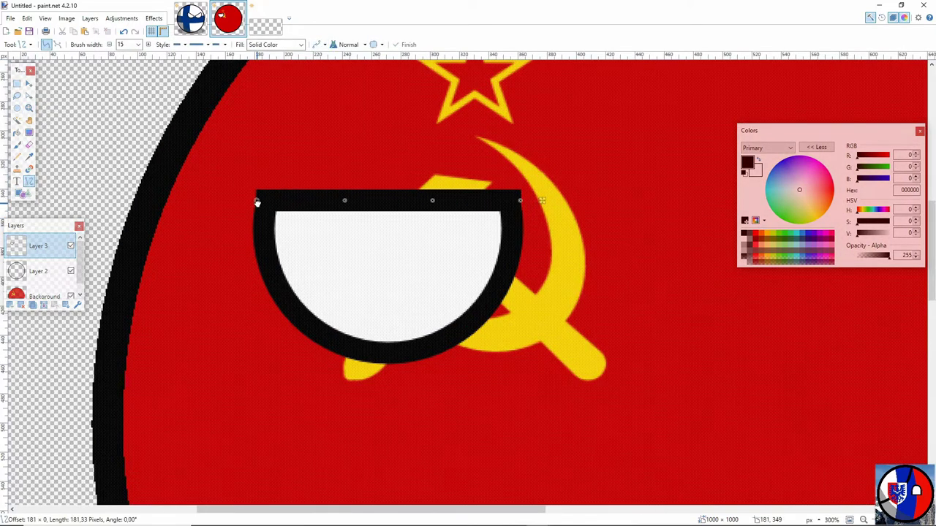
Duplicate the eye to the right of the first one and move Layer 3 beneath Layer 2.
click(18, 86)
drag(246, 175, 552, 373)
key(ctrl+c)
key(ctrl+v)
drag(246, 279, 867, 373)
drag(904, 520, 893, 520)
click(109, 33)
drag(34, 242, 35, 274)
Shade the ball's lower-left side with a 5-pixel curve in colour 404040 at opacity 128 and fill the area beyond it.
click(30, 108)
click(474, 273)
drag(931, 239, 931, 267)
drag(268, 510, 339, 511)
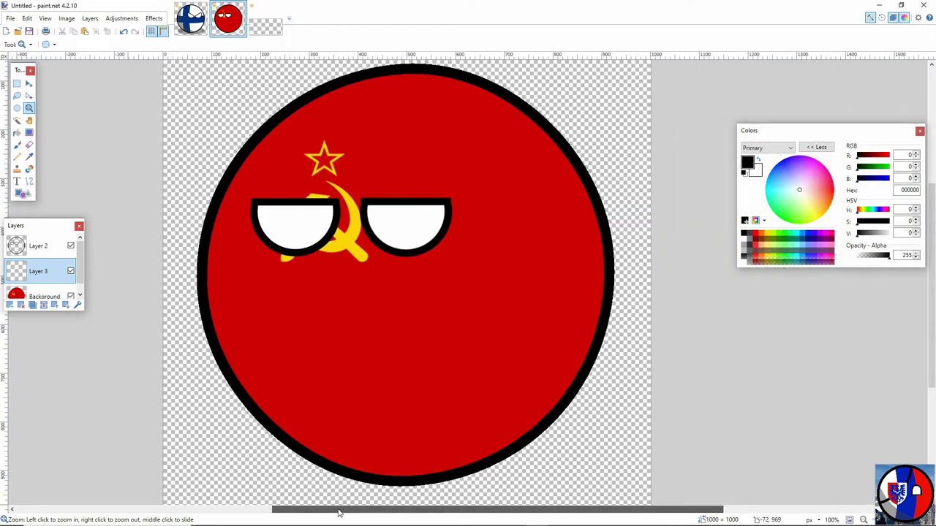
click(29, 181)
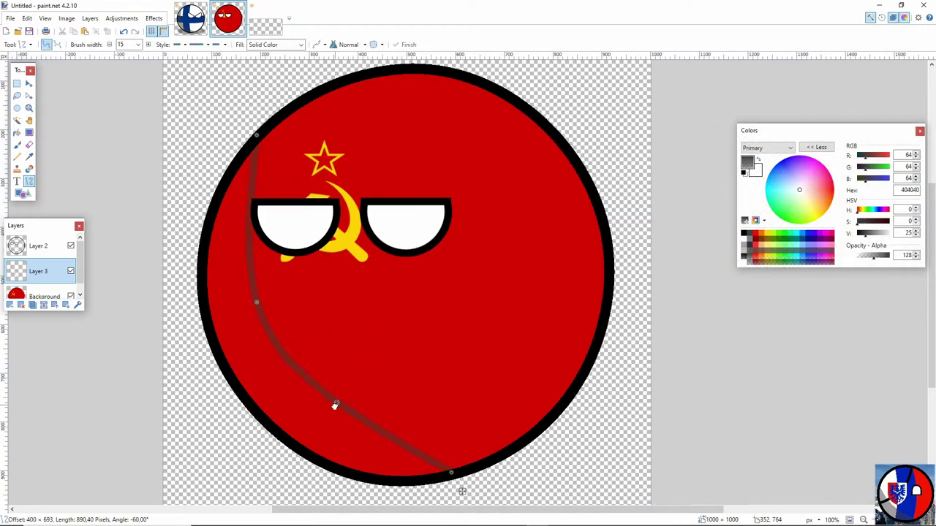
click(139, 45)
click(125, 96)
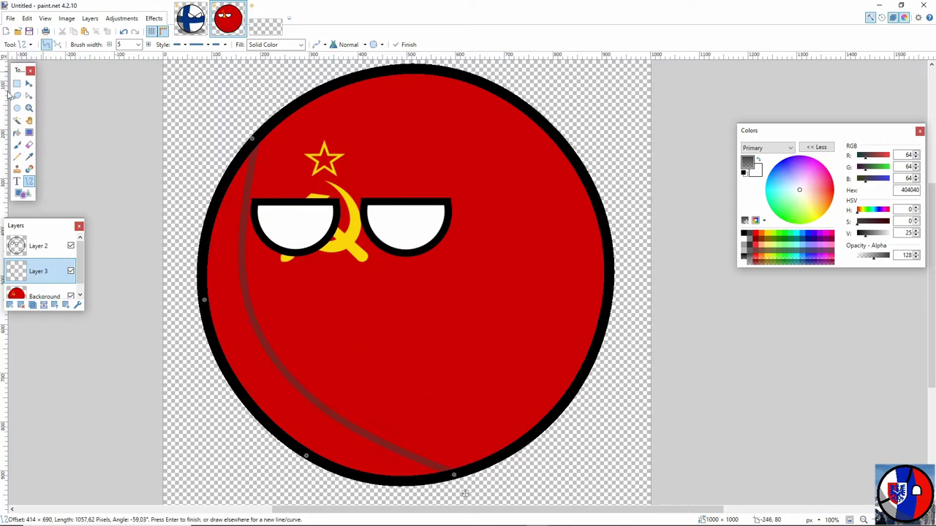
key(f)
click(153, 18)
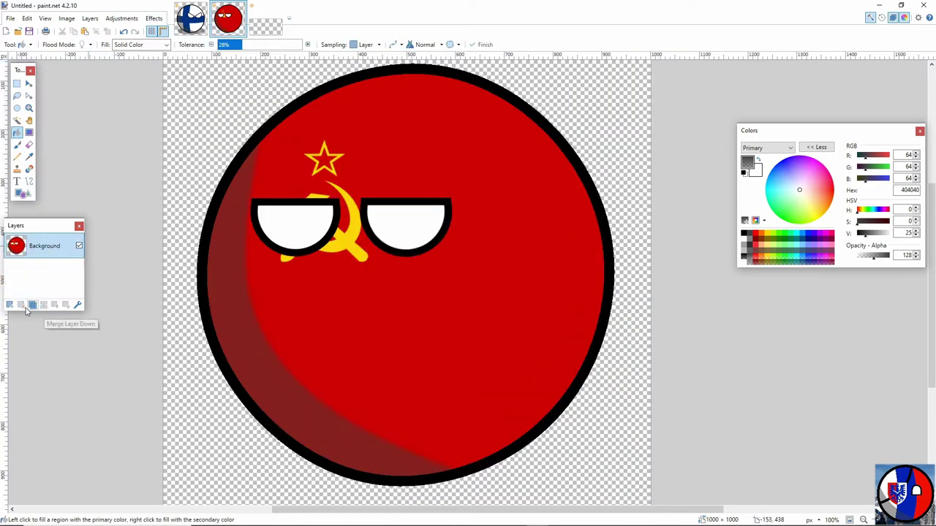
Draw a semi-transparent 404040 ellipse as a ground shadow on Layer 2 behind the ball, and merge the two layers.
key(o)
scroll(99, 126, down, 2)
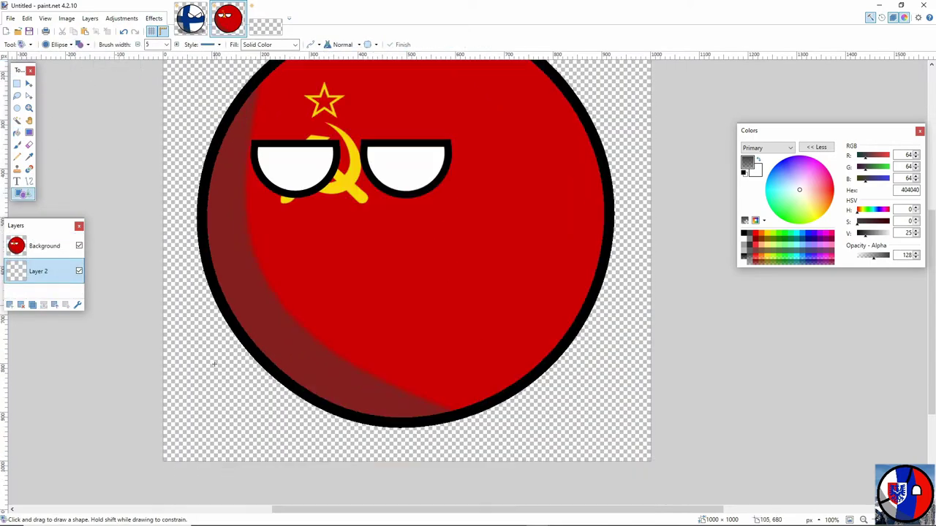
drag(204, 351, 604, 443)
key(Return)
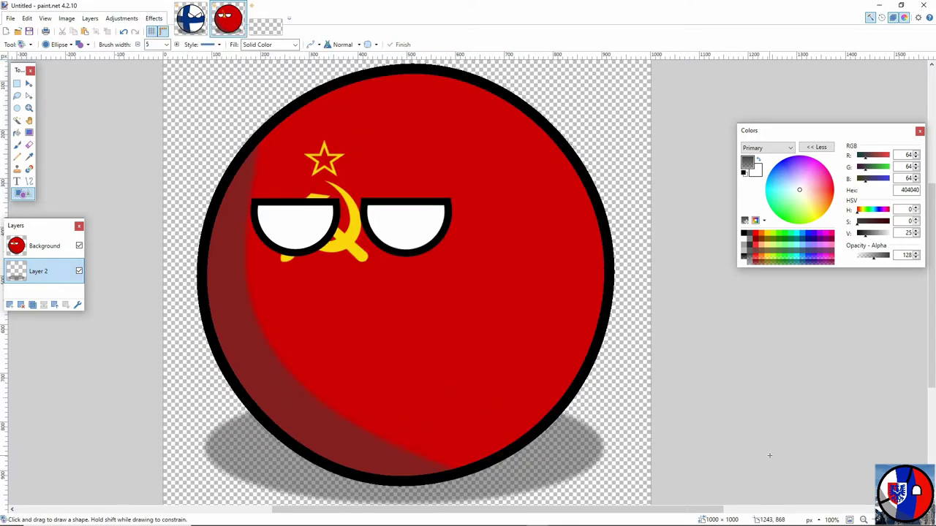
key(ctrl+minus)
click(54, 304)
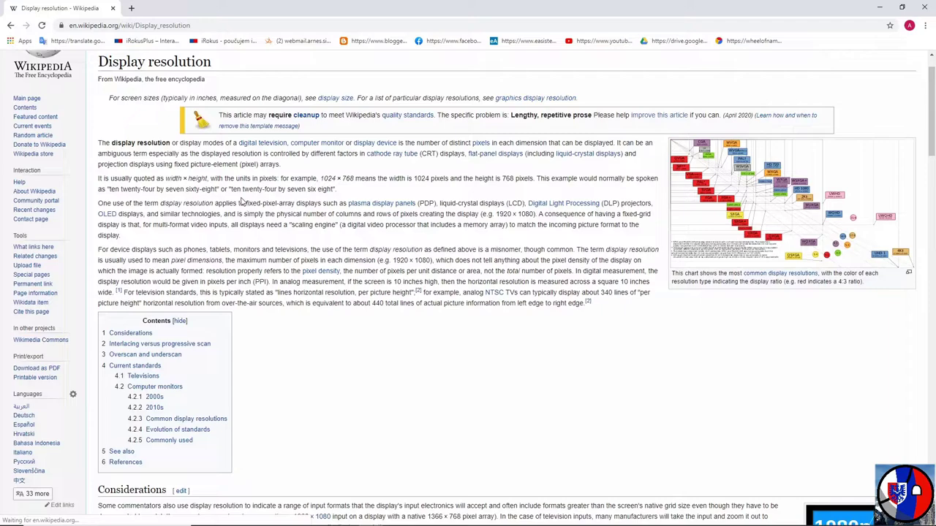
Look up the 4K UHD resolution in the Wikipedia table and create a new 3840 by 2160 pixel image in paint.net.
scroll(241, 202, down, 20)
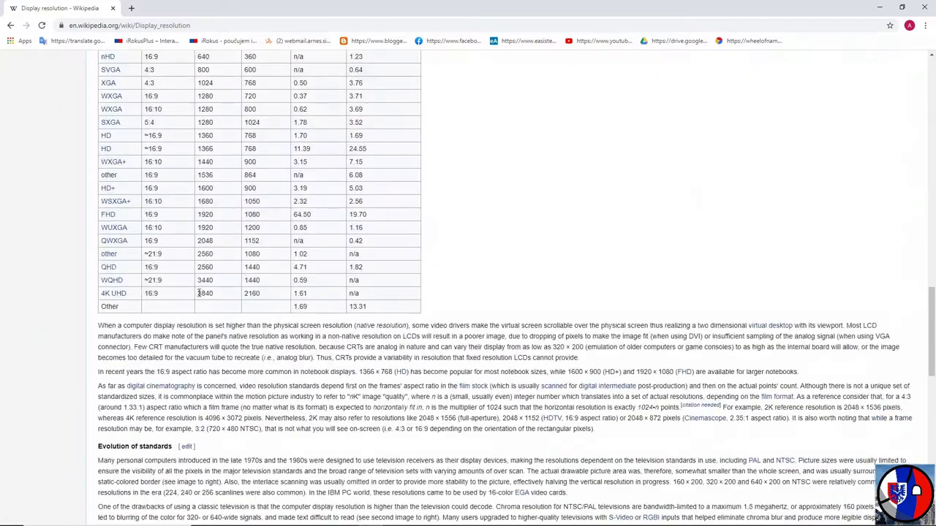
mouse_move(530, 517)
click(580, 483)
key(ctrl+n)
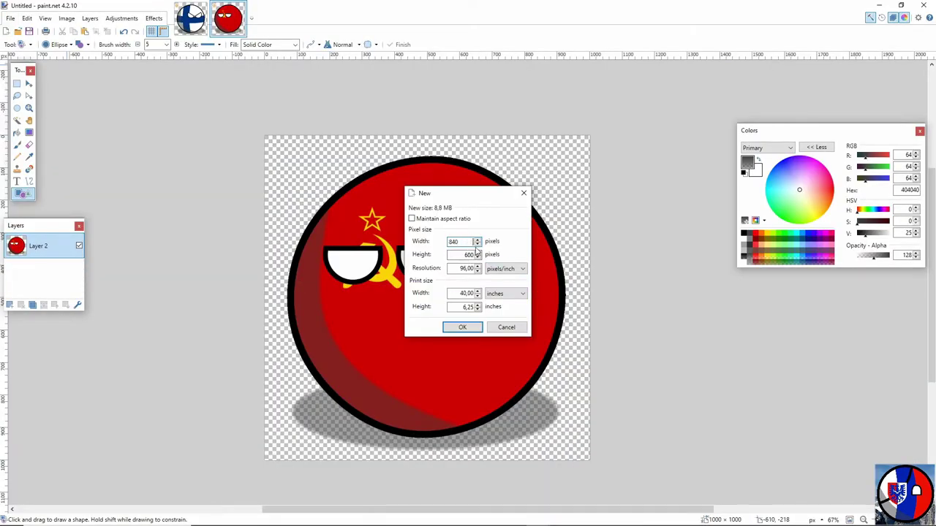
click(462, 327)
Switch to Chrome, search Google Images for "winter war" and browse the pictures for a background.
mouse_move(370, 518)
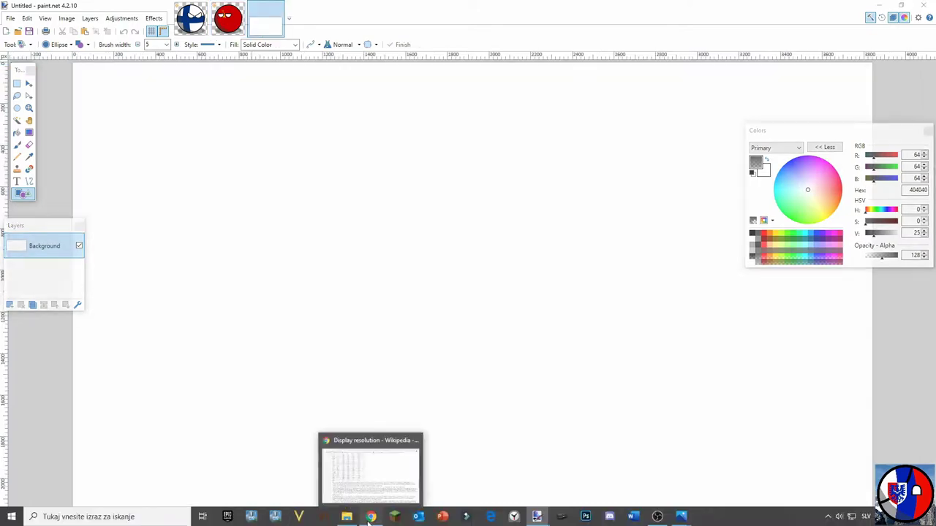
click(370, 476)
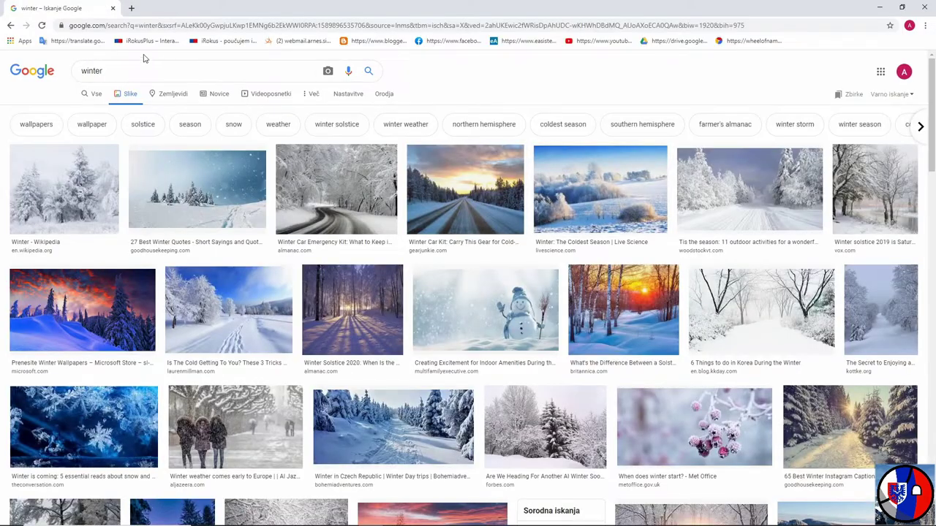
click(205, 73)
text(war)
key(Return)
scroll(263, 439, down, 10)
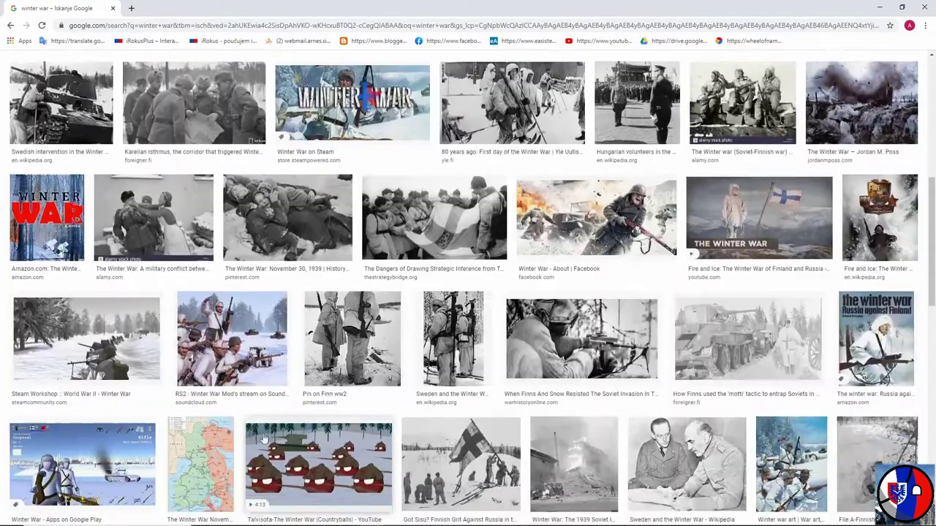
scroll(264, 440, down, 4)
scroll(264, 440, up, 8)
Search Google Images for "winter" and copy the Wikipedia picture of snow-covered trees.
click(140, 27)
text(winter)
key(Return)
click(138, 100)
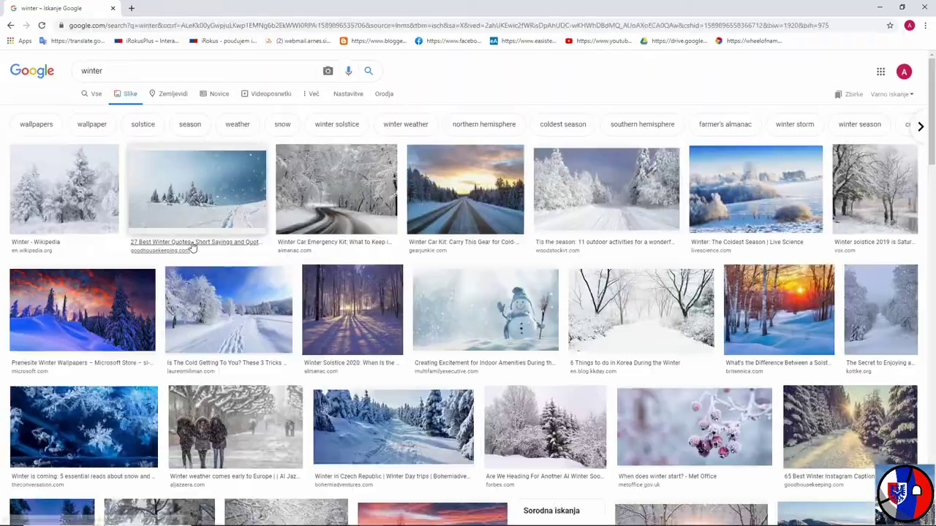
click(64, 190)
right_click(801, 246)
click(832, 344)
Try a colour setting and an artistic effect on the picture pasted into a Word document, and discard the result.
click(633, 517)
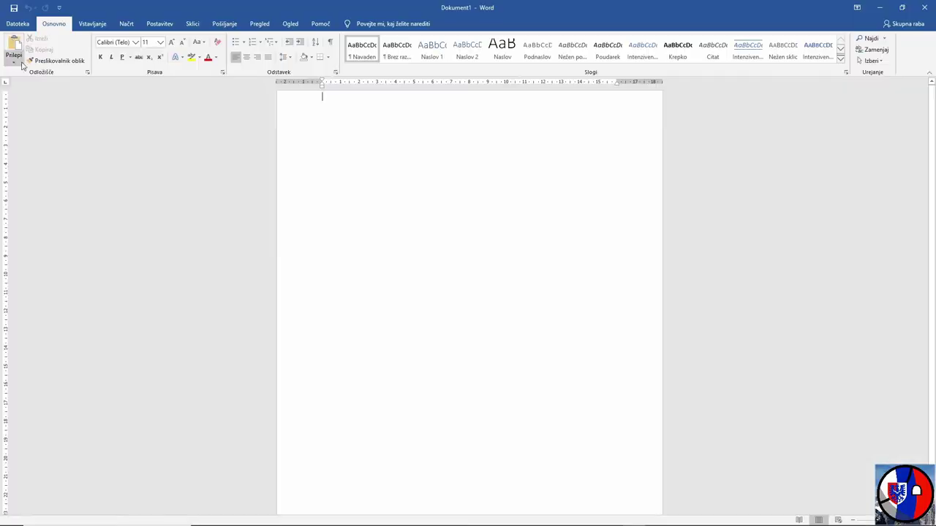
click(14, 47)
click(417, 169)
click(359, 24)
click(67, 49)
click(153, 93)
click(91, 51)
click(127, 131)
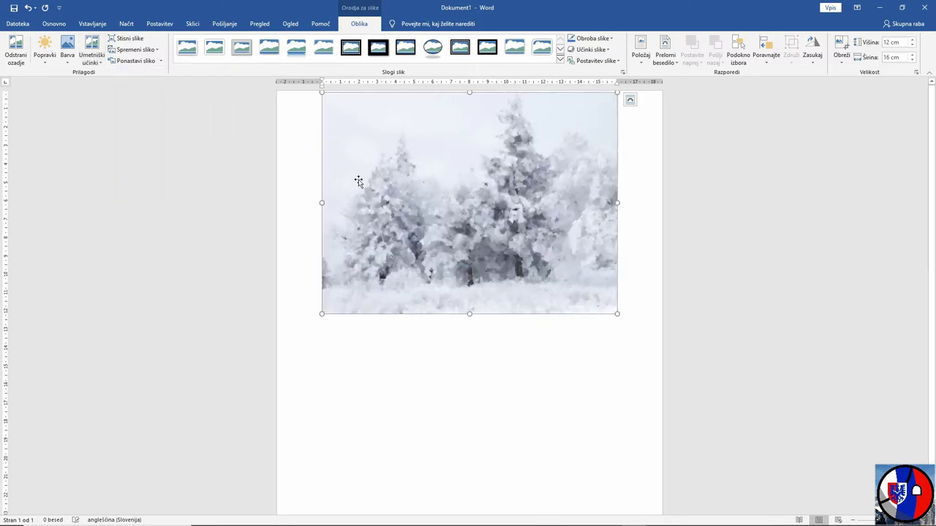
key(Delete)
click(924, 7)
click(484, 295)
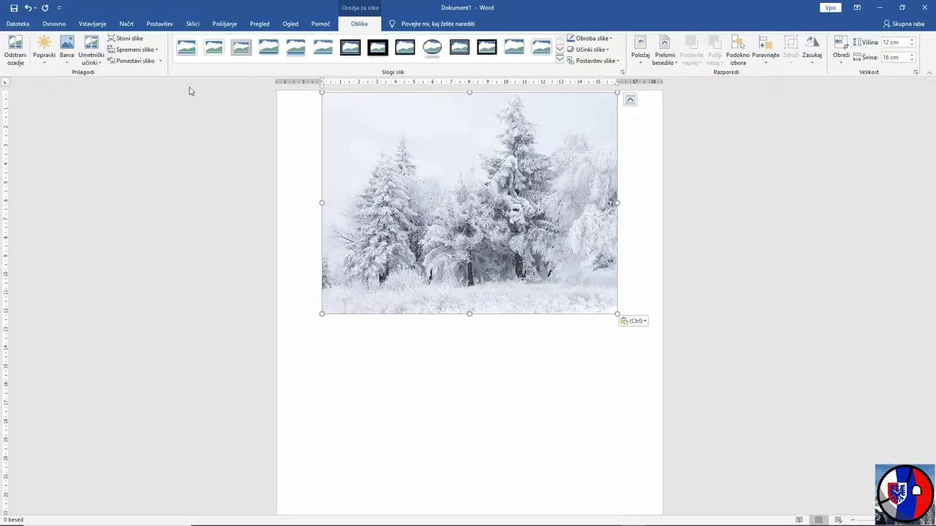
Apply a painted-look artistic effect to the pasted winter picture, take it to the clipboard and close the document.
click(92, 51)
click(127, 127)
right_click(430, 187)
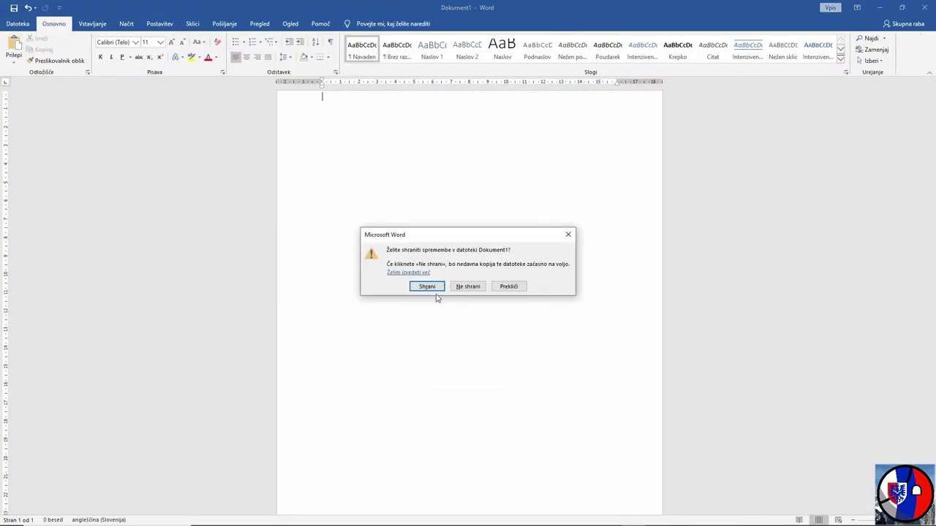
click(437, 295)
Paste the winter picture into the 3840 by 2160 image in paint.net and stretch it over the whole canvas.
key(alt+Tab)
key(ctrl+v)
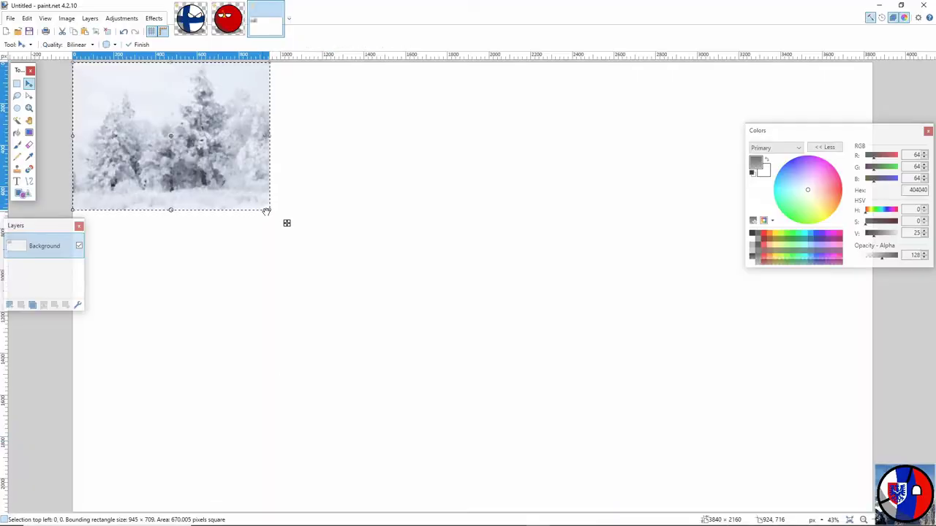
drag(266, 209, 873, 511)
key(ctrl+d)
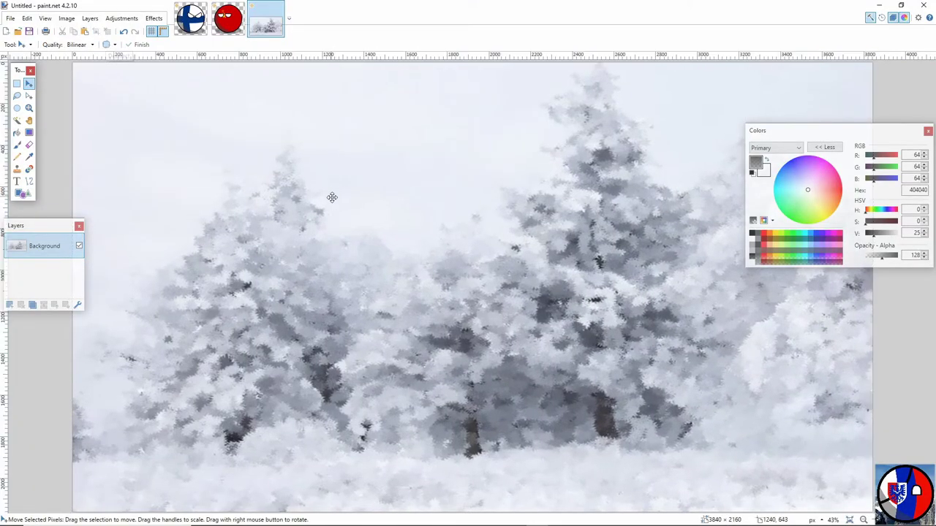
Copy the Finland countryball onto a new Layer 2, scale it to about 856 by 856 pixels and place it lower left.
click(191, 19)
key(ctrl+a)
key(ctrl+c)
click(266, 19)
scroll(241, 251, down, 1)
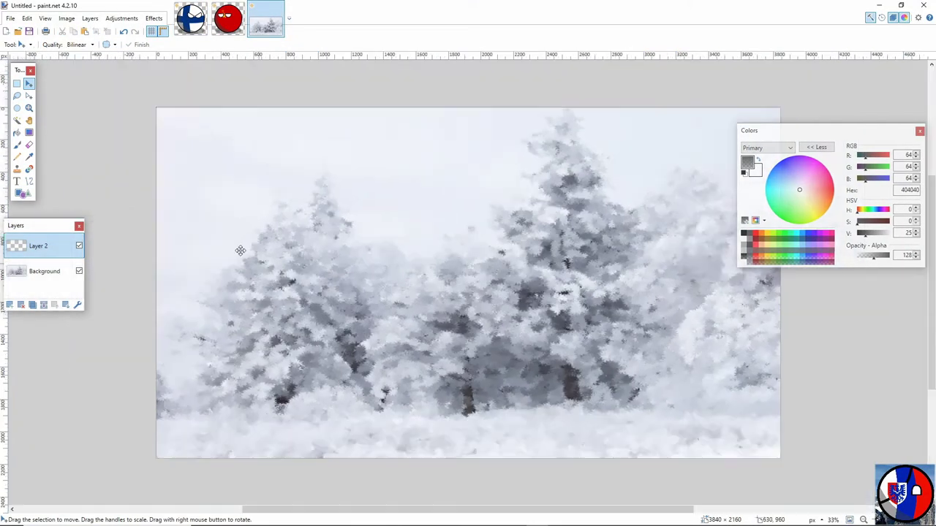
key(ctrl+v)
drag(256, 162, 292, 334)
drag(355, 301, 347, 345)
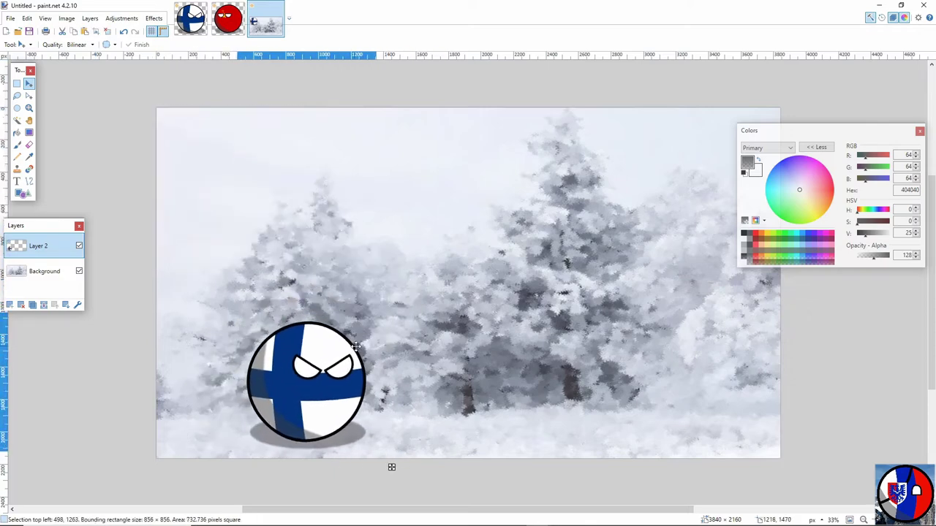
Copy the Soviet countryball onto a new Layer 3, scale it to about 1288 by 1288 pixels and place it lower right.
click(229, 19)
key(ctrl+a)
key(ctrl+c)
click(265, 18)
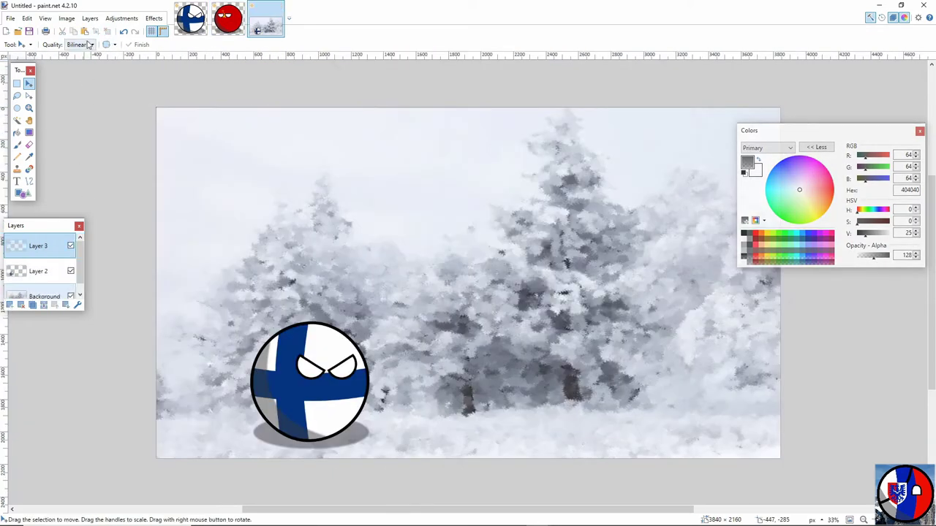
key(ctrl+shift+v)
drag(236, 193, 553, 370)
drag(622, 299, 683, 244)
drag(636, 336, 668, 338)
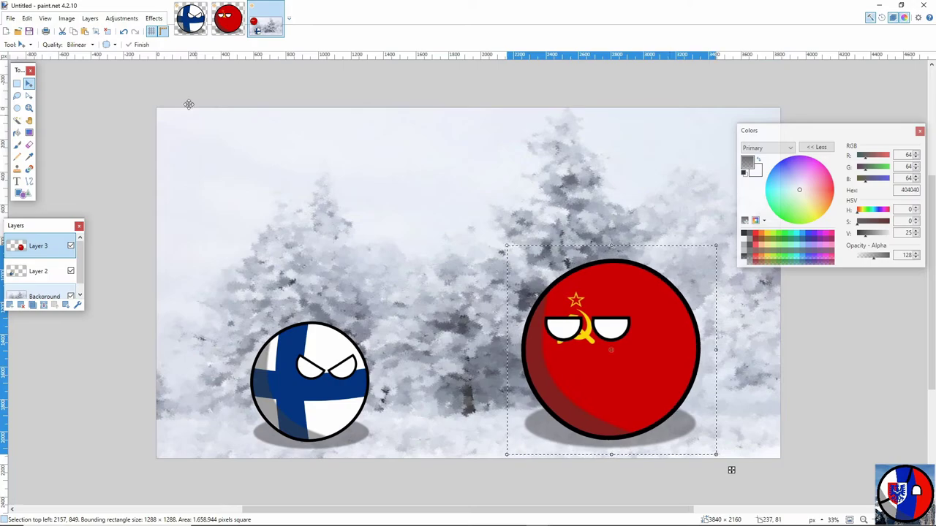
Switch to Chrome and search Google for "prevajalnik" and "kuchma".
click(109, 518)
click(194, 25)
text(prevajalnik)
key(Return)
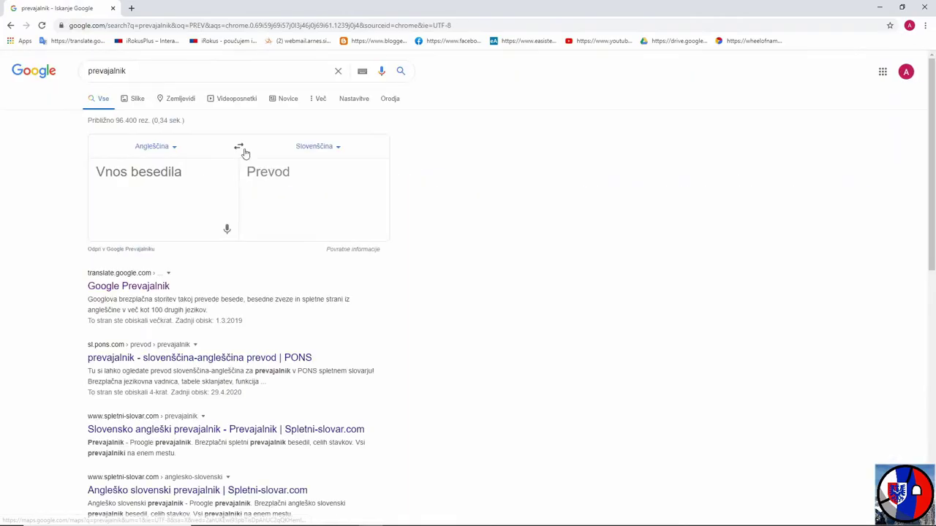
click(334, 25)
text(kuchma)
key(Return)
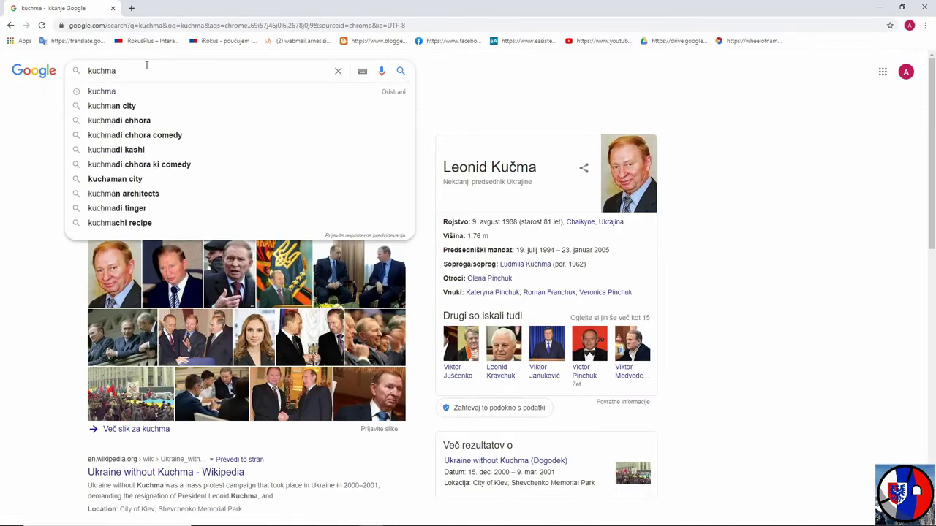
key(Return)
Search Google Images for "kučma" and browse the fur hat pictures.
drag(146, 72, 13, 76)
text(kučma)
key(Return)
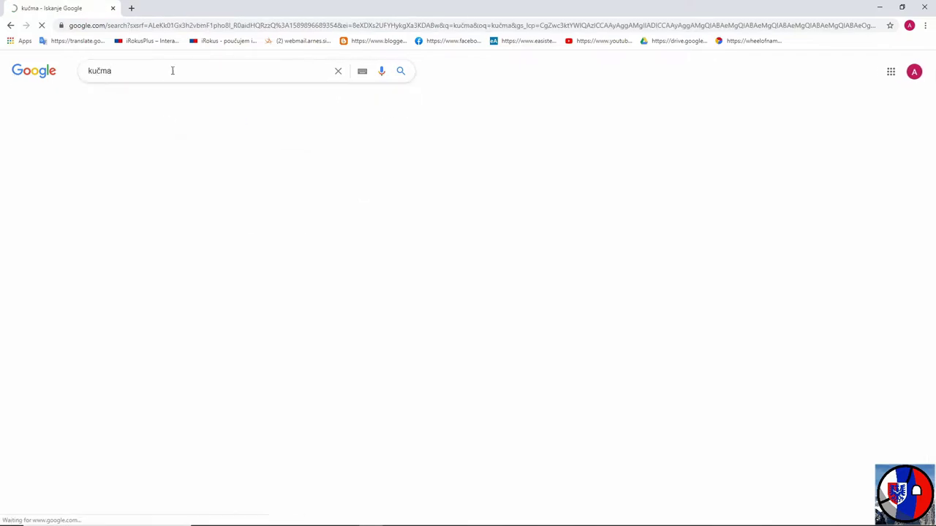
click(137, 99)
scroll(281, 188, down, 7)
scroll(278, 189, up, 5)
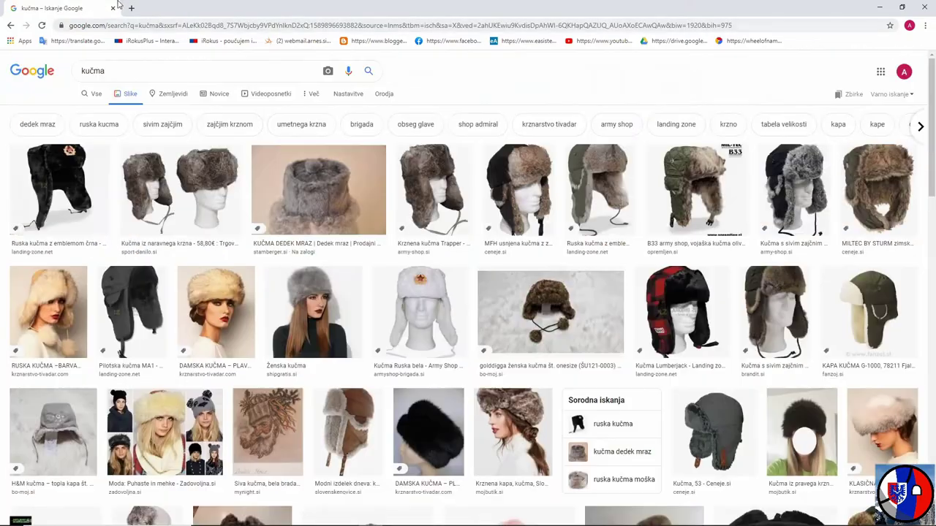
Search Google Images for "mejnik".
text(mejnik)
key(Return)
click(126, 98)
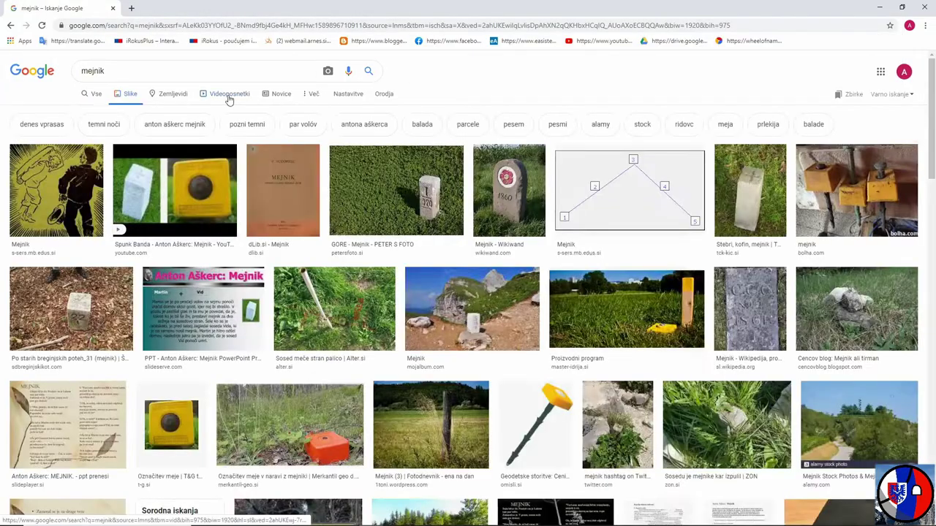
Check the video results and search for "mejnik med sovjetsko zvezo in finsko".
click(229, 94)
click(185, 63)
text(med sovjetsko zvezo in fi)
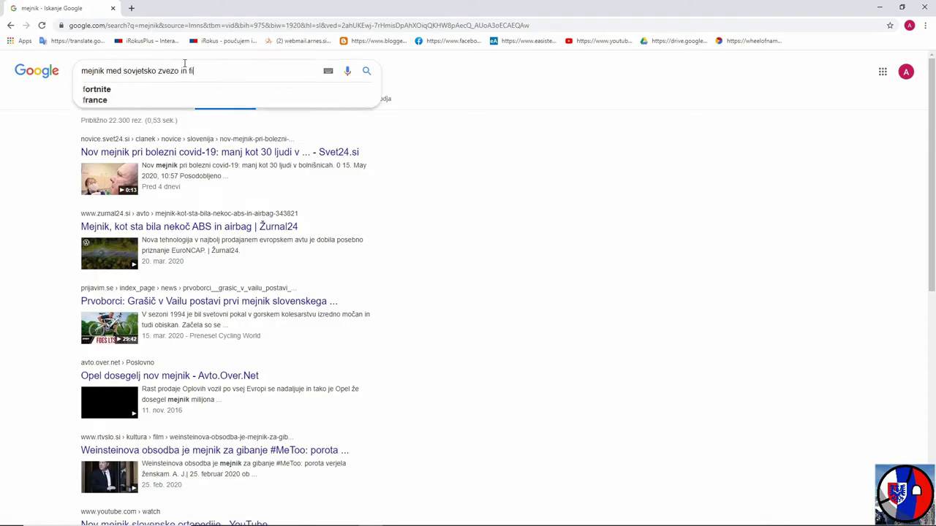
text(nsko)
key(Return)
click(180, 97)
Search Google Images for "mejnik" again and browse through the boundary stone pictures.
drag(208, 72, 1, 98)
text(mejnik)
key(Return)
scroll(705, 269, down, 4)
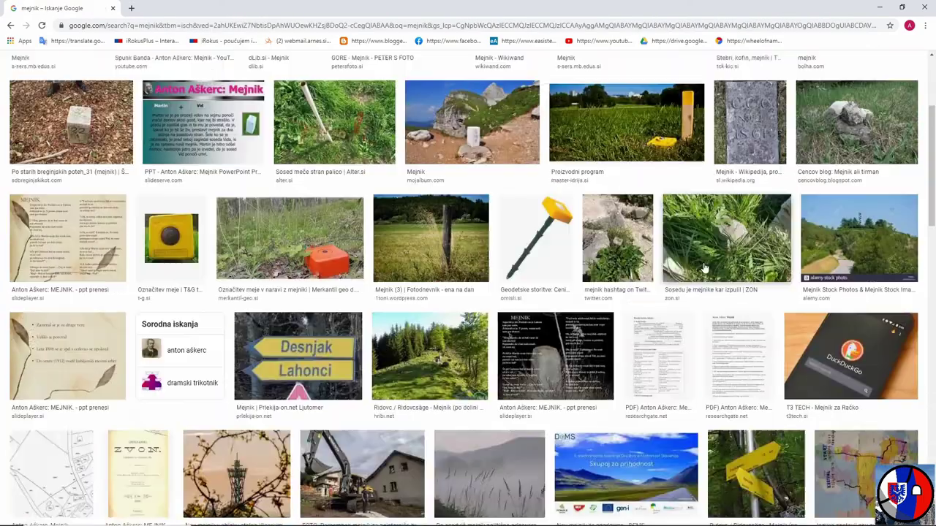
scroll(706, 269, down, 20)
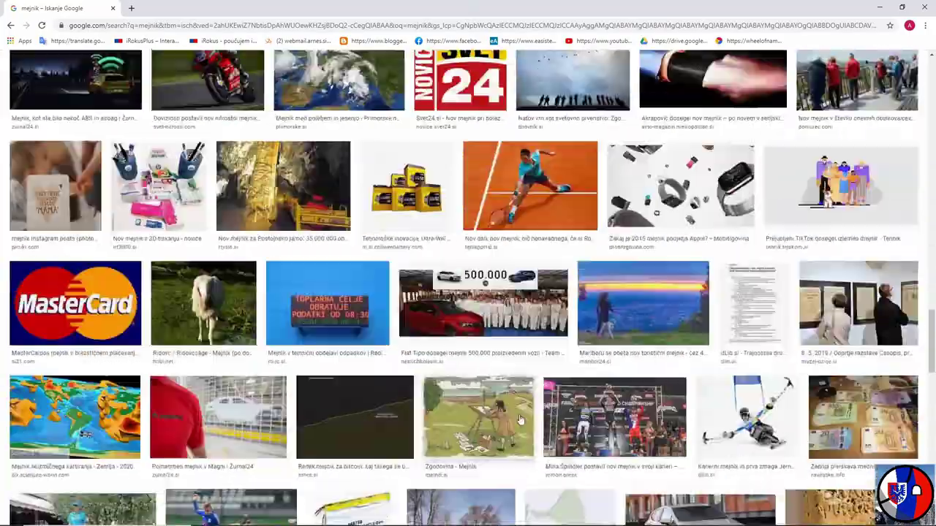
scroll(520, 420, up, 6)
Search Google Images for "mejnik med nemčijo in sovjetsko zvezo" and browse the pictures.
click(225, 26)
text(mejnik med nemčijo in sovjetsko zvezo)
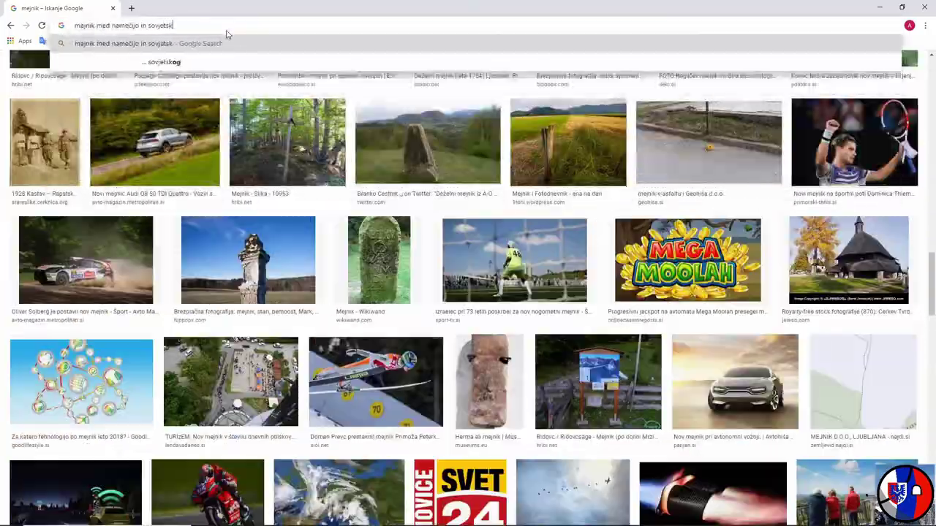
key(Return)
scroll(384, 246, down, 5)
scroll(384, 247, down, 20)
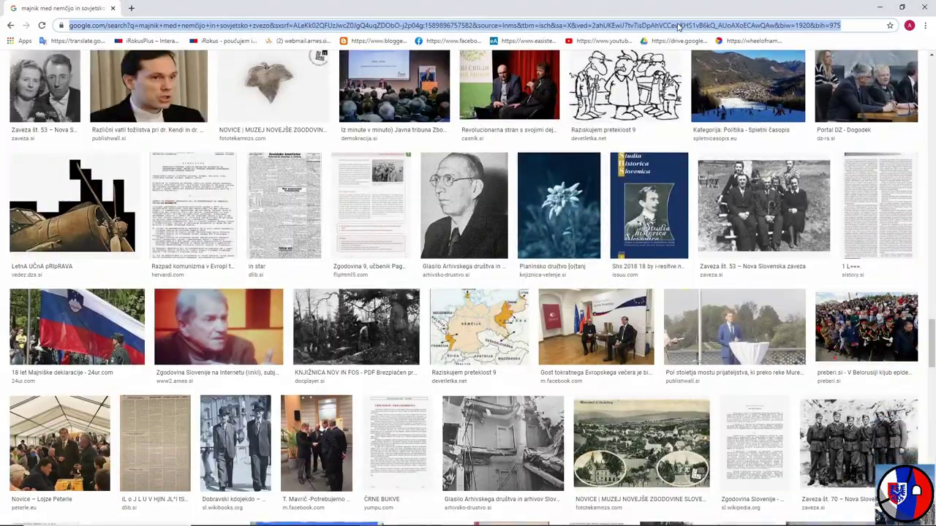
Search Google Images for "soviet gun" and pick the black-and-orange Kalashnikov rifle illustration.
text(soviet gun)
key(Return)
scroll(222, 196, down, 5)
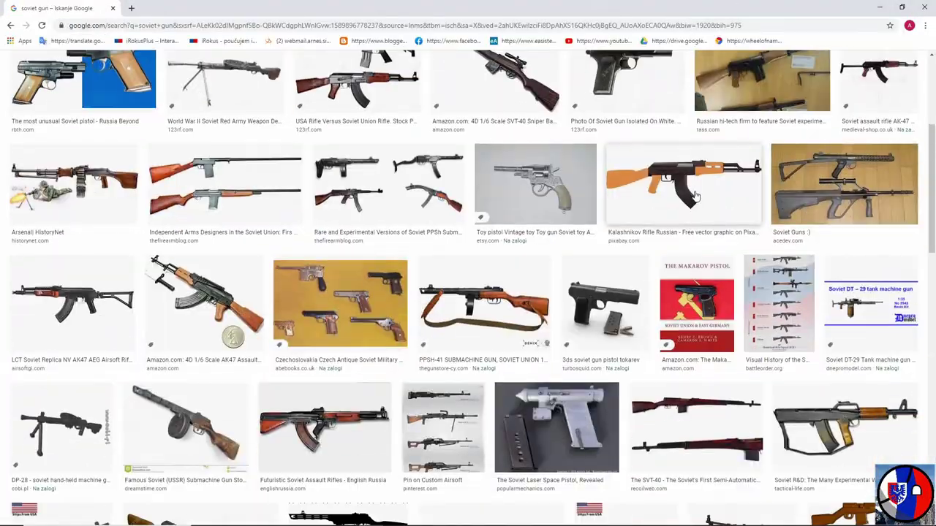
click(695, 196)
Switch to paint.net, paste the rifle into the scene and place it tilted upward in front of the Finland ball.
click(537, 516)
key(ctrl+alt+v)
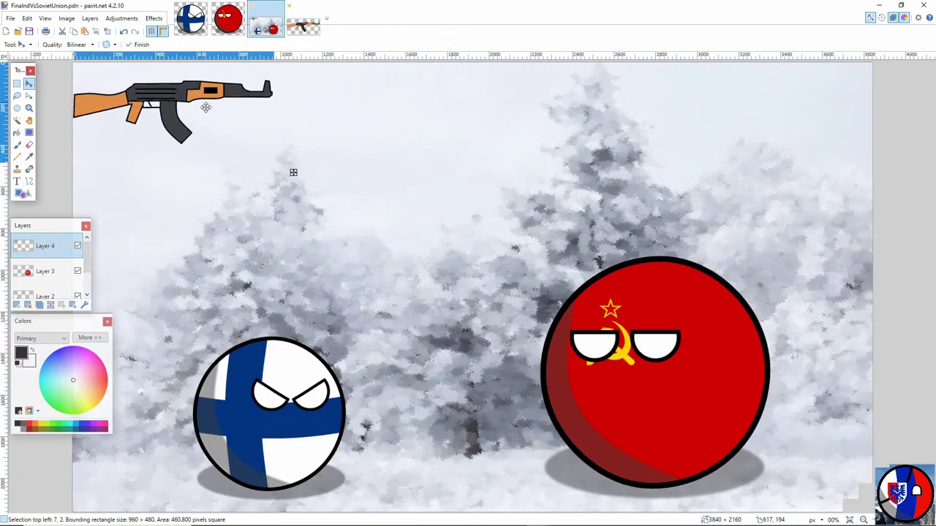
drag(209, 84, 434, 422)
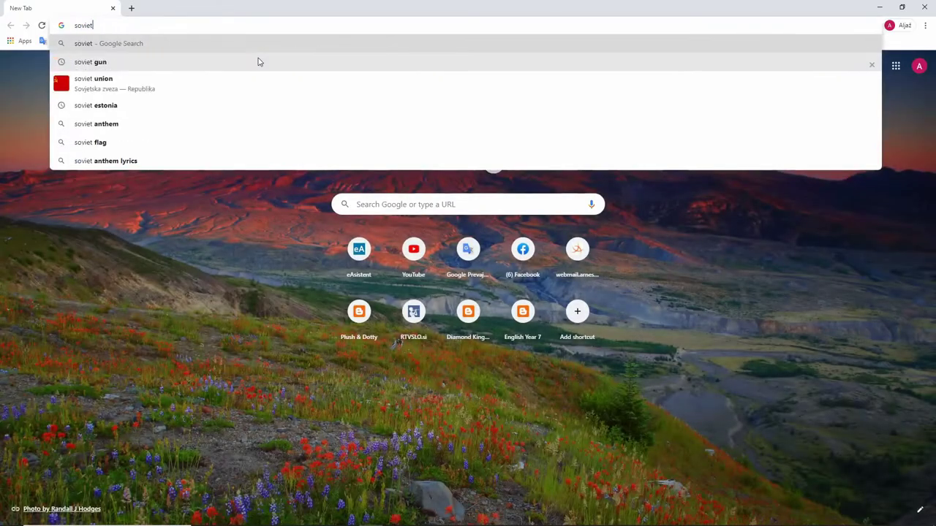
Search Google Images for "soviet flag on pole" and copy the PngFind picture of the waving flag on a brown pole.
text(flag on pole)
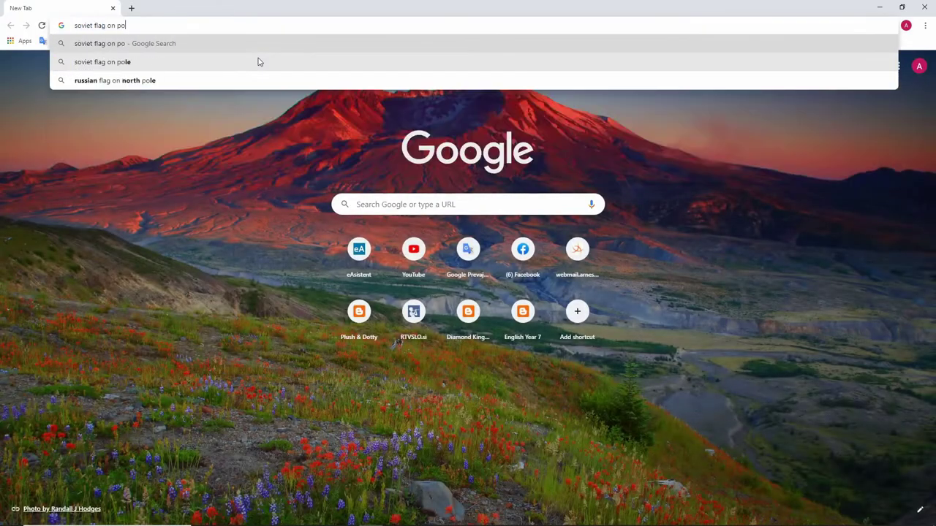
key(Return)
click(221, 309)
scroll(700, 207, down, 20)
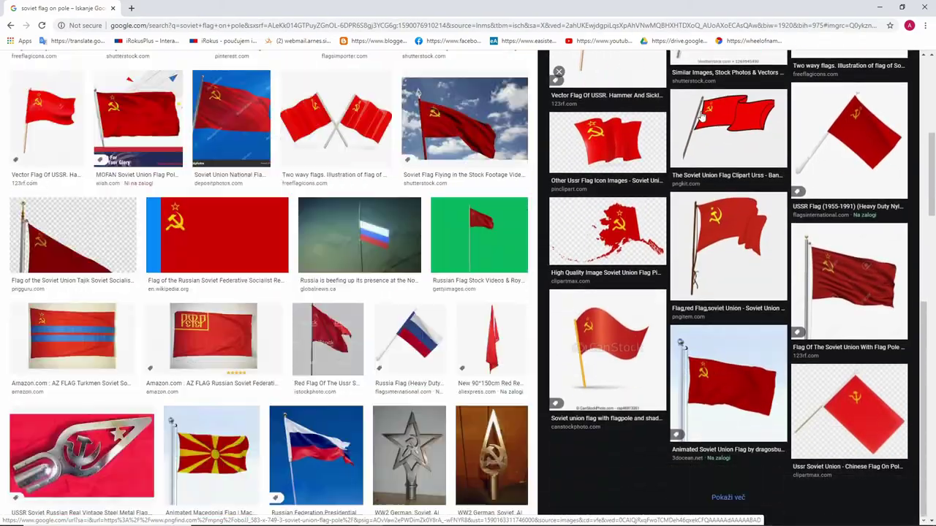
scroll(701, 116, down, 10)
scroll(700, 116, up, 12)
right_click(730, 133)
click(790, 235)
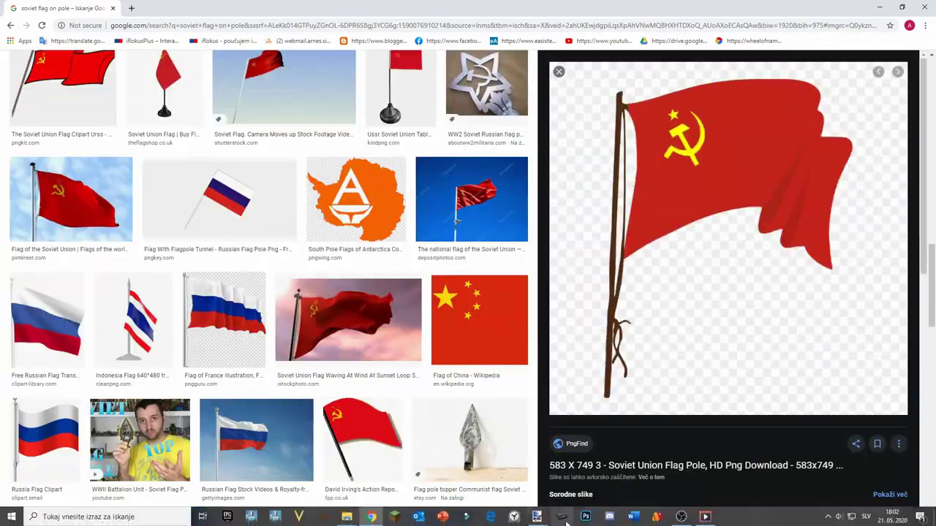
Switch to paint.net and paste the Soviet flag on a new layer, placing it above the Soviet Union ball.
click(537, 517)
click(17, 305)
key(ctrl+v)
drag(161, 149, 603, 256)
Select the leftover background areas between the flag's pole and rope with the Magic Wand and delete them.
click(17, 120)
click(530, 230)
key(Delete)
click(553, 229)
key(Delete)
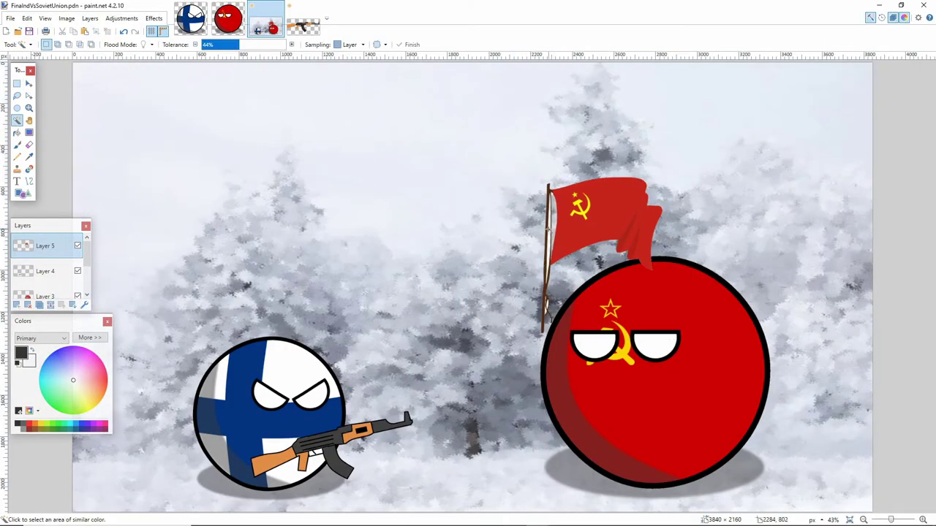
Resize and mirror the Soviet flag and tilt it toward the Finland ball, with its pole against the Soviet Union ball's near side.
drag(608, 288, 669, 354)
key(m)
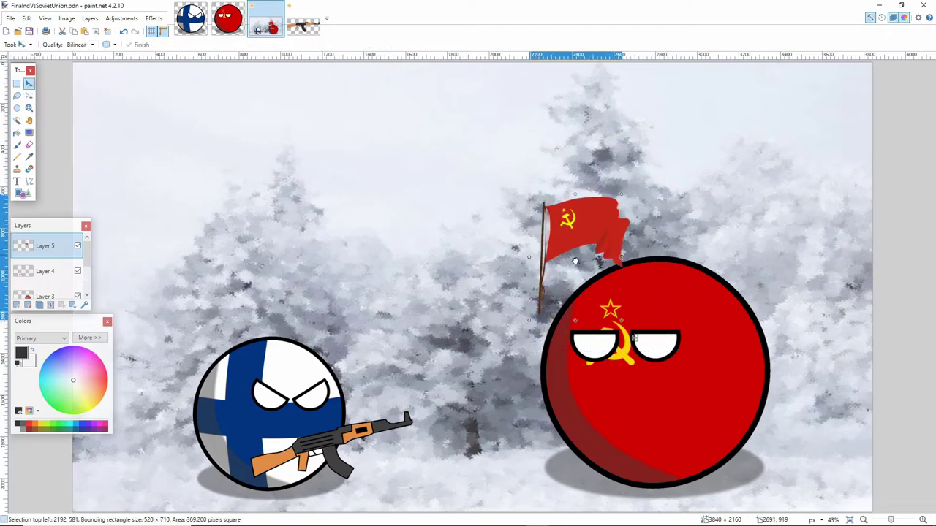
drag(575, 261, 353, 258)
drag(446, 256, 492, 248)
drag(672, 372, 707, 280)
drag(495, 246, 479, 302)
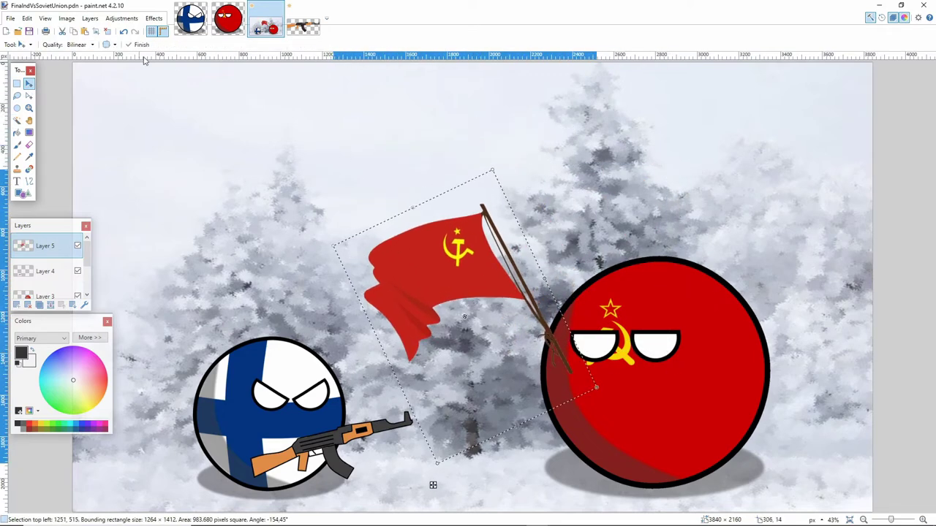
click(138, 45)
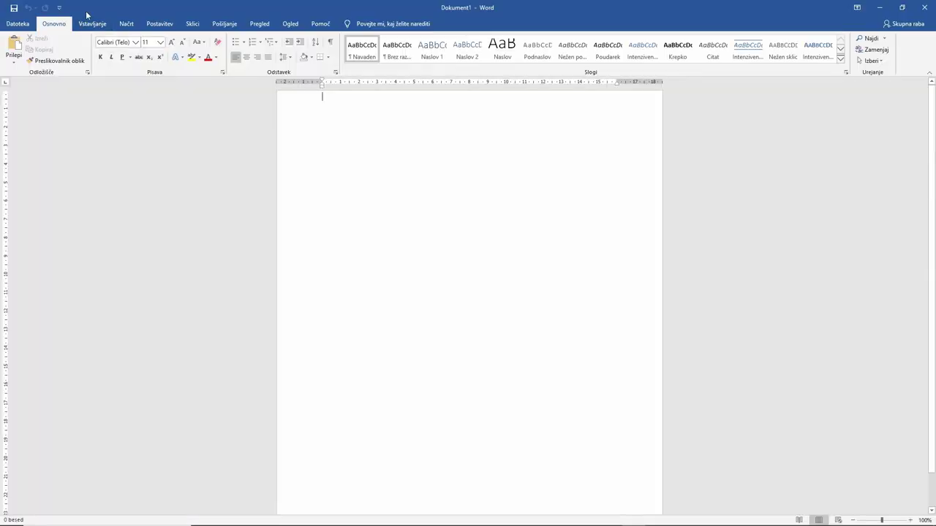
In a blank Word document, set narrow margins and landscape orientation.
click(160, 23)
click(13, 48)
click(55, 115)
click(42, 47)
click(58, 99)
click(54, 23)
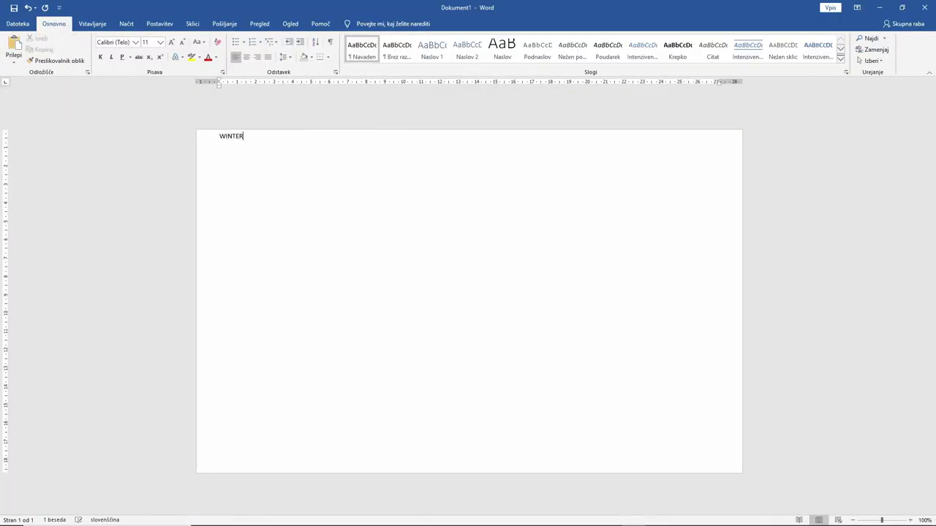
Write the title "WINTER WAR" in Cooper Black at size 72.
click(131, 100)
click(161, 43)
click(152, 198)
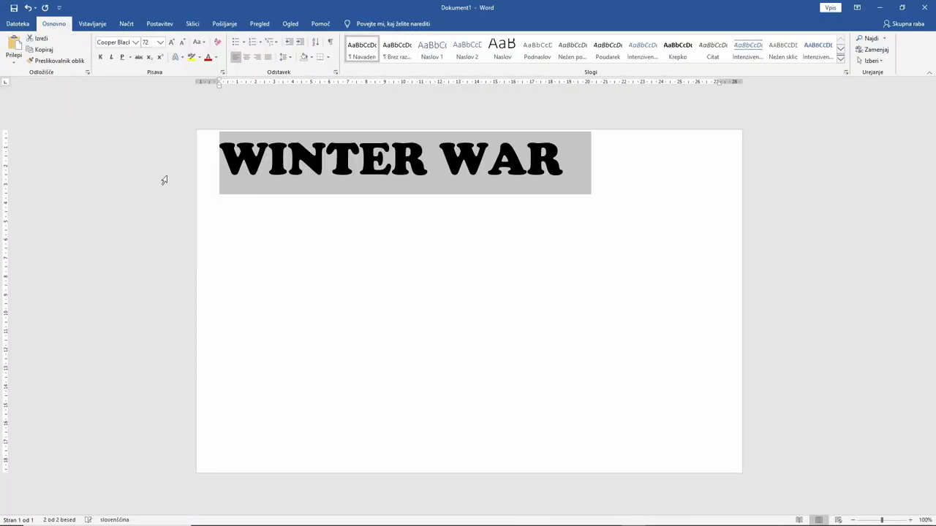
Give the title text a gradient fill running from blue through white and yellow to red.
click(216, 57)
mouse_move(247, 169)
click(341, 259)
click(796, 154)
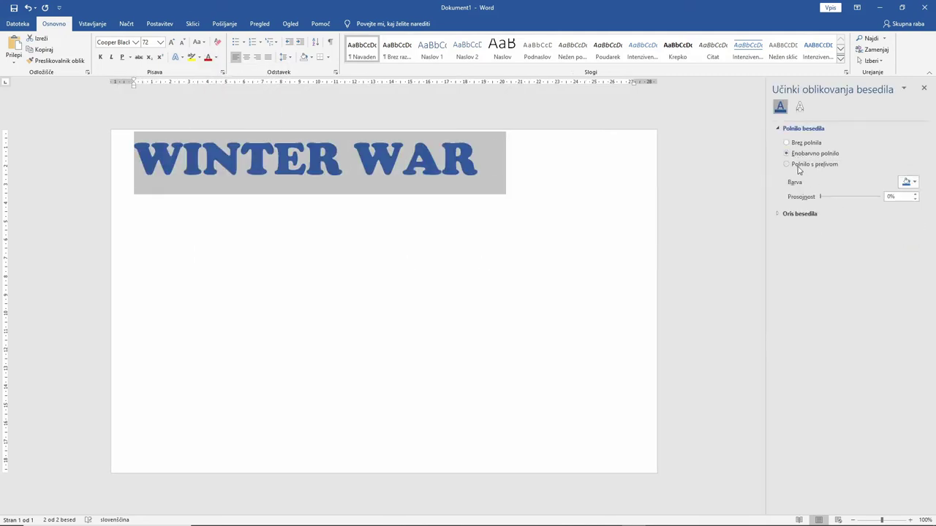
click(905, 345)
click(907, 269)
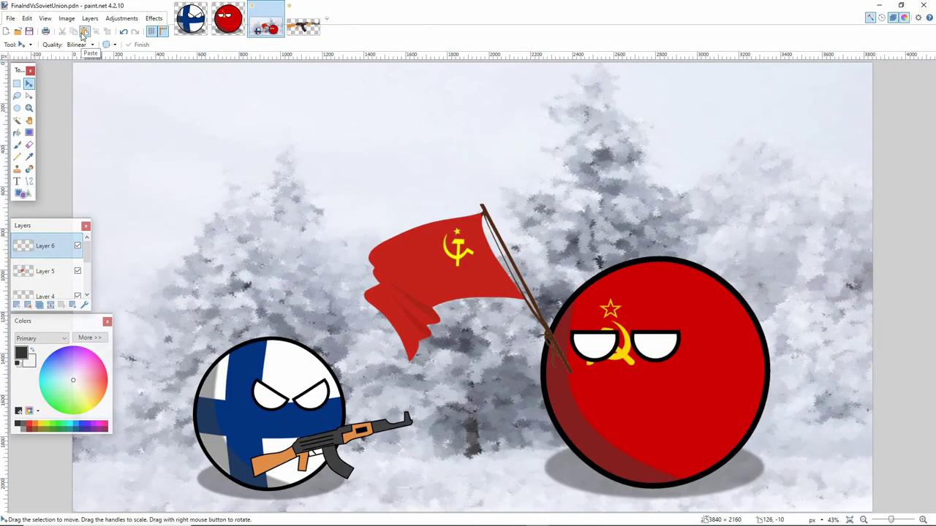
Paste the WINTER WAR title onto Layer 6 in paint.net, keeping the canvas size, and fit it across the top of the scene.
click(83, 33)
click(461, 321)
drag(73, 63, 301, 91)
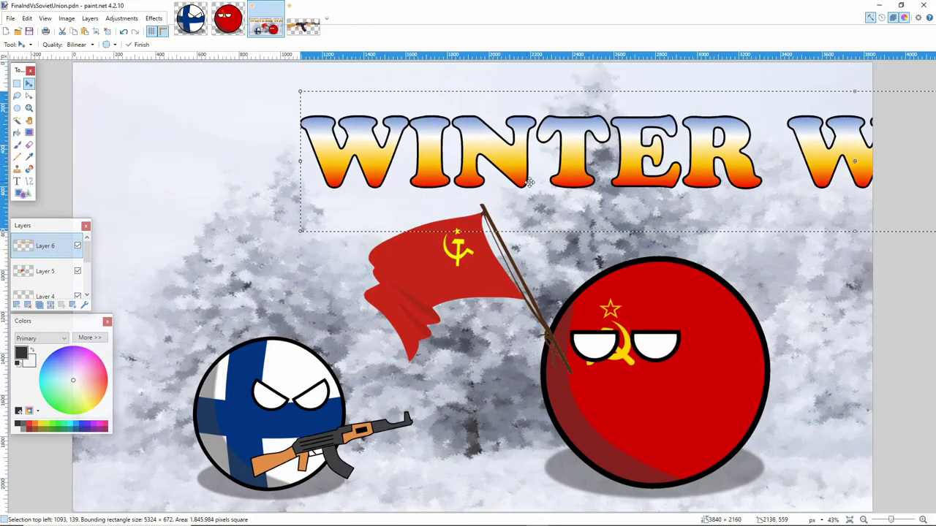
mouse_move(576, 188)
mouse_down()
mouse_move(375, 163)
mouse_move(524, 362)
mouse_move(597, 422)
mouse_up()
Rotate the Soviet flag on Layer 5 upright and move it over the far side of the Soviet Union ball, below the title.
click(46, 271)
click(17, 84)
click(28, 85)
drag(336, 306, 899, 300)
drag(580, 476, 686, 512)
mouse_move(894, 258)
mouse_down()
mouse_move(889, 283)
mouse_move(810, 216)
mouse_up()
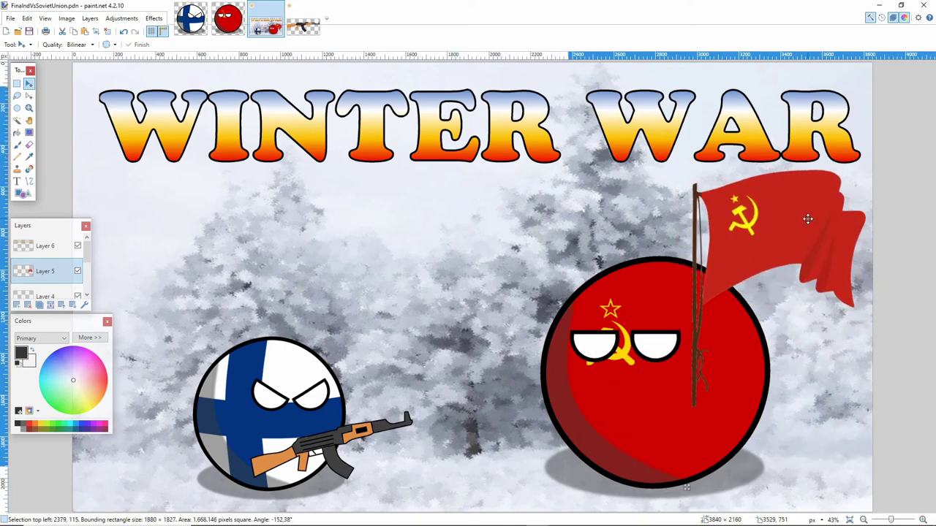
key(ctrl+d)
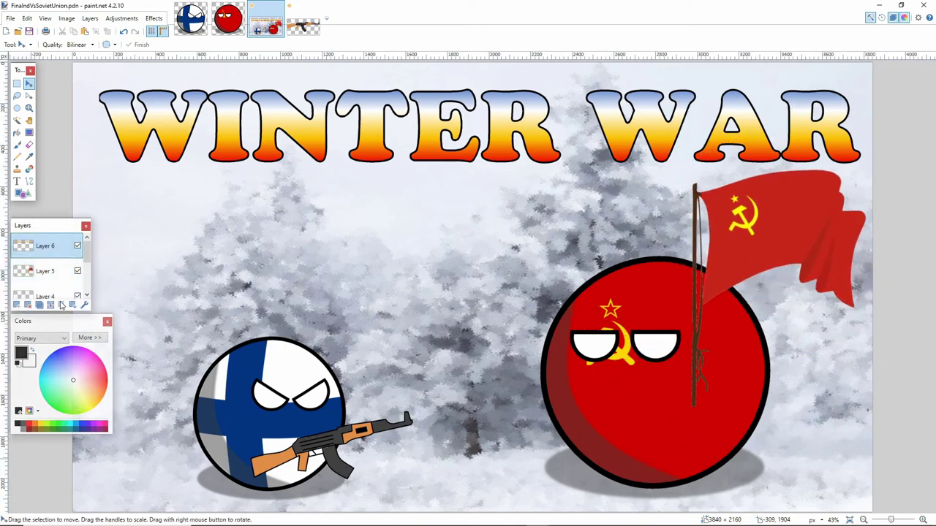